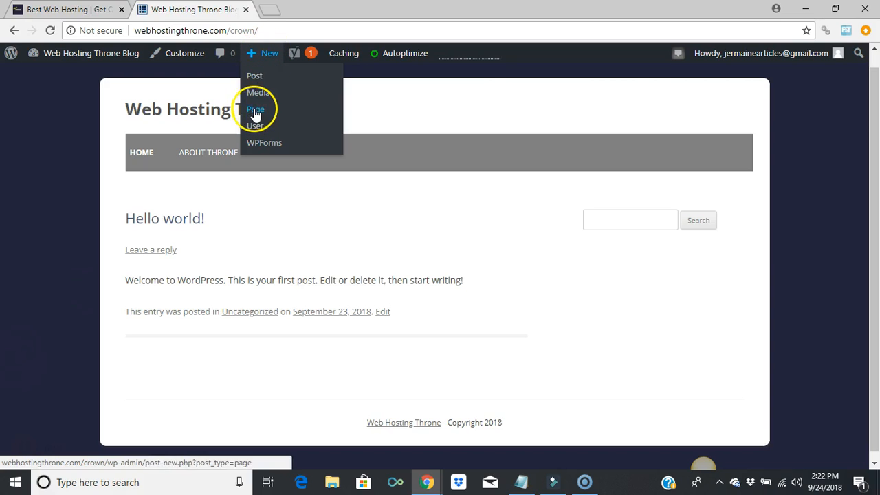
Choose New > Page from the WordPress admin toolbar to get a blank page editor
{"action": "left_click", "coordinate": [255, 110]}
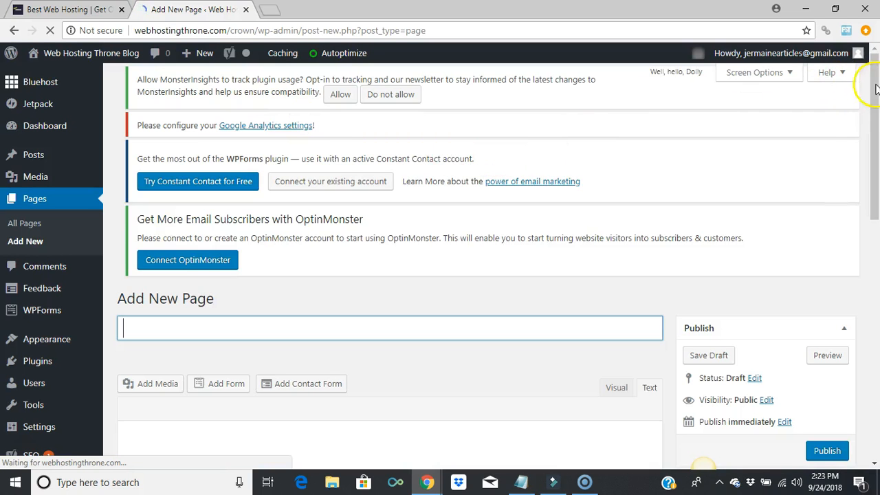
{"action": "scroll", "coordinate": [877, 215], "scroll_direction": "down", "scroll_amount": 2}
{"action": "scroll", "coordinate": [877, 214], "scroll_direction": "down", "scroll_amount": 3}
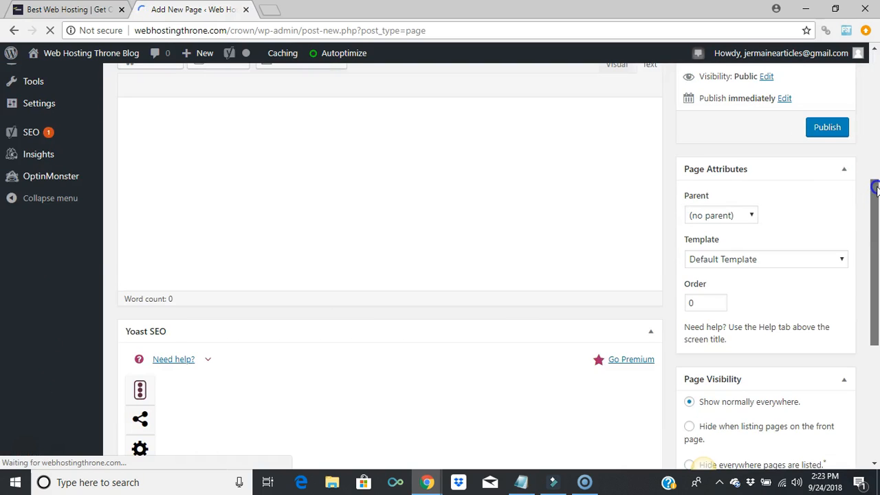
{"action": "scroll", "coordinate": [874, 182], "scroll_direction": "up", "scroll_amount": 3}
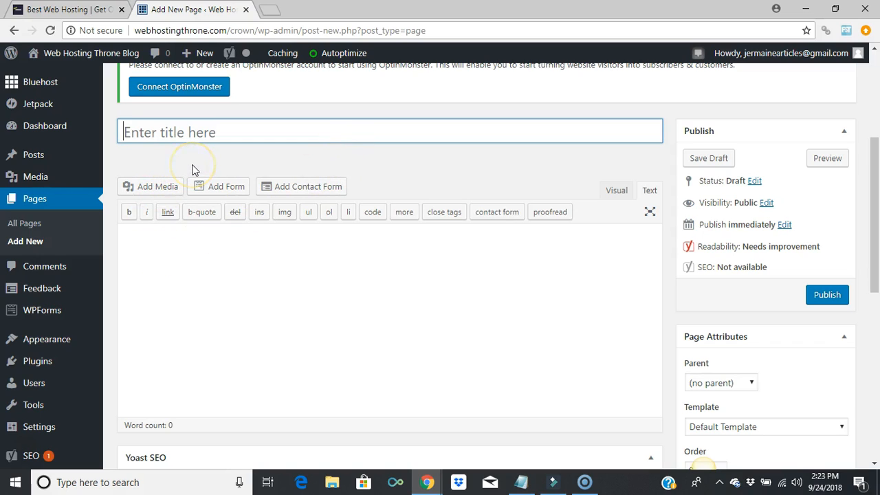
Title the page 'Contact Us' and type the body 'If you have any questions, please contact us at'
{"action": "type", "text": "Cont"}
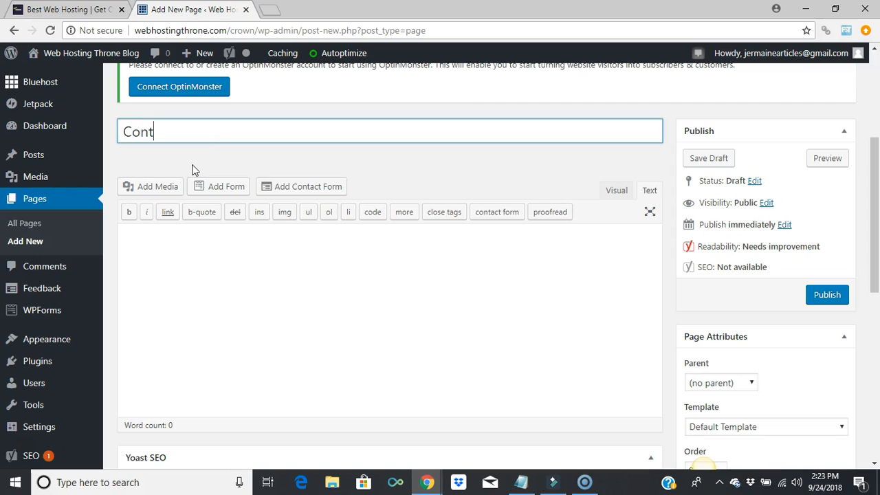
{"action": "type", "text": "act Us"}
{"action": "left_click", "coordinate": [210, 257]}
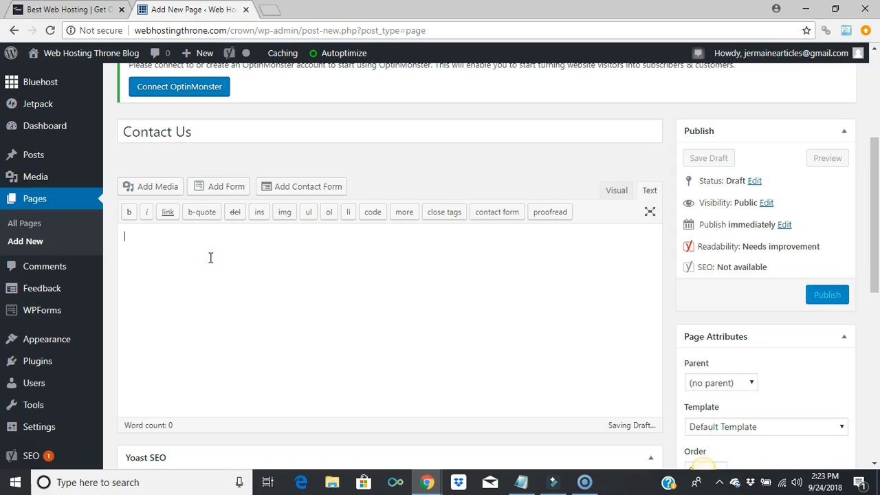
{"action": "type", "text": "If you gh"}
{"action": "key", "text": "BackSpace"}
{"action": "key", "text": "BackSpace"}
{"action": "type", "text": "have any questions, please contact us at"}
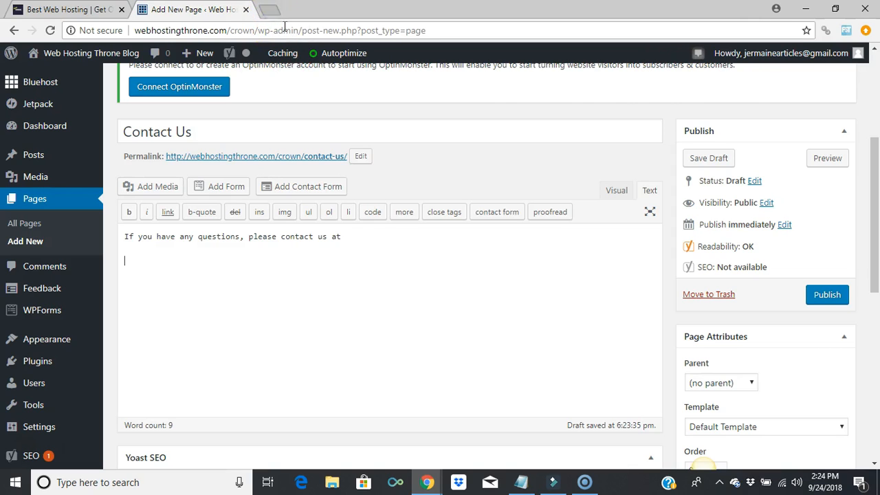
{"action": "key", "text": "ctrl+t"}
Go to bluehost.com in the new tab and open its account Login page
{"action": "left_click", "coordinate": [286, 31]}
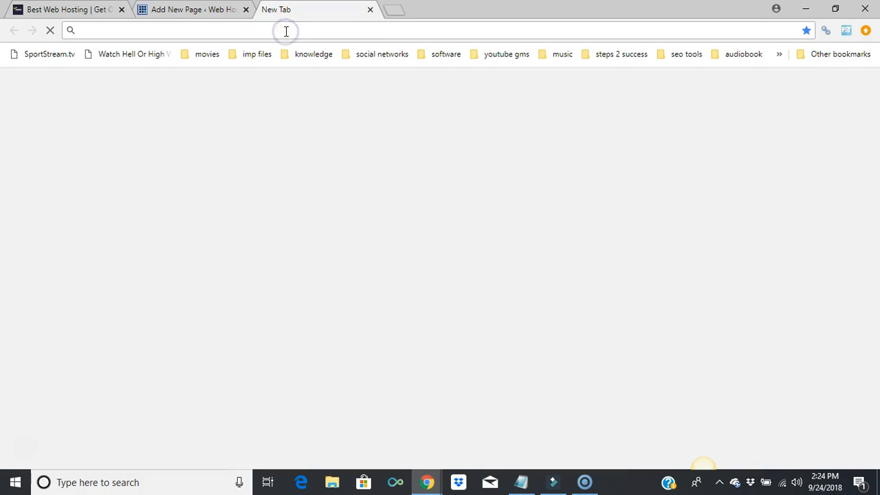
{"action": "type", "text": "blue"}
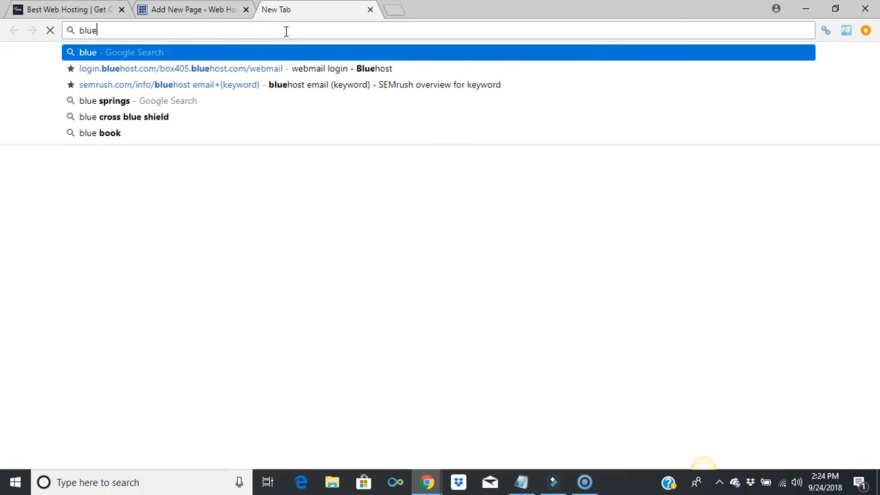
{"action": "type", "text": "h"}
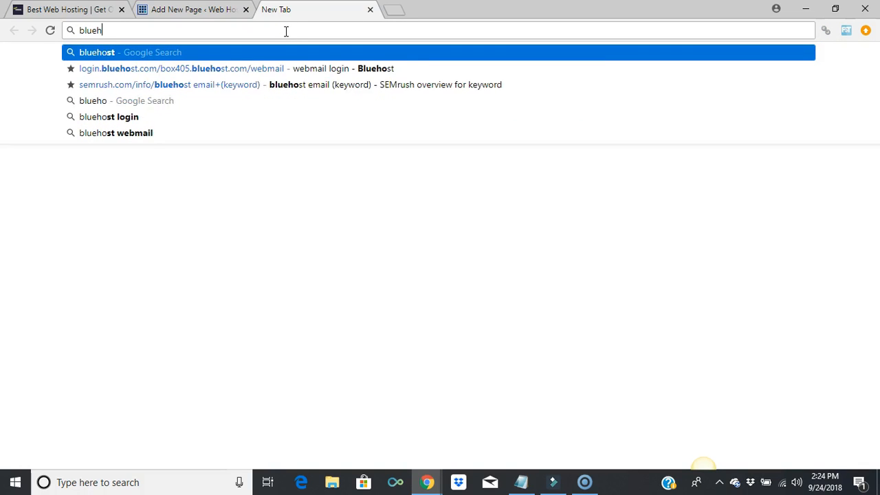
{"action": "type", "text": "ost.com"}
{"action": "key", "text": "Return"}
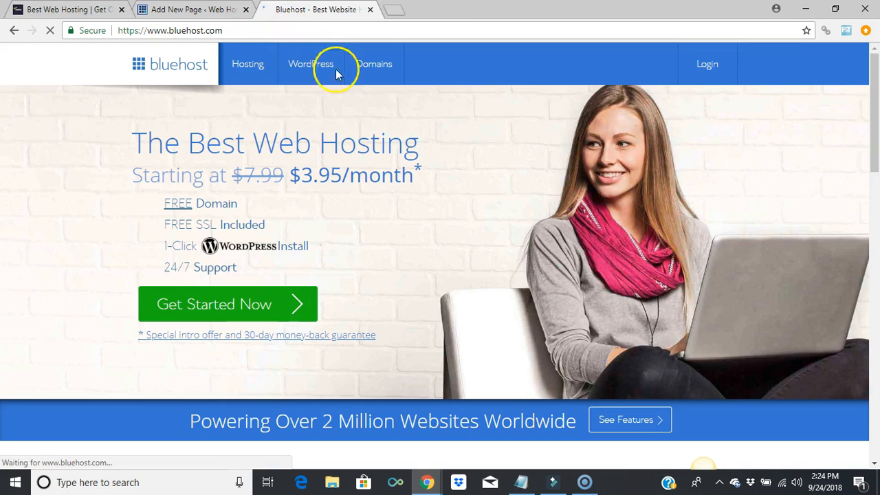
{"action": "left_click", "coordinate": [711, 68]}
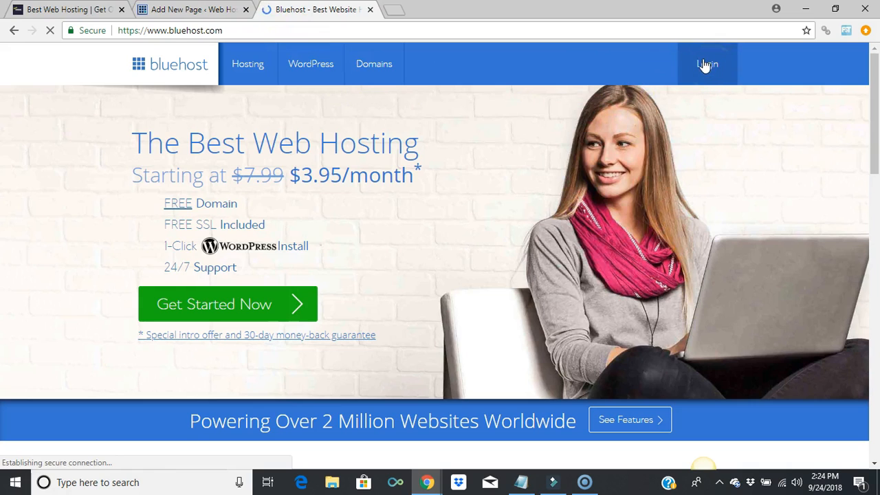
{"action": "left_click", "coordinate": [710, 69]}
{"action": "left_click", "coordinate": [710, 68]}
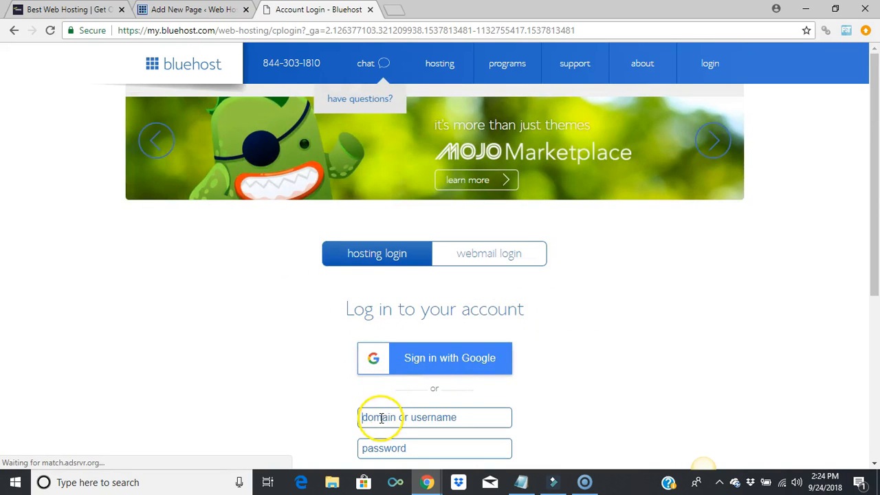
Log in to Bluehost with the hosting account username and password
{"action": "left_click", "coordinate": [389, 418]}
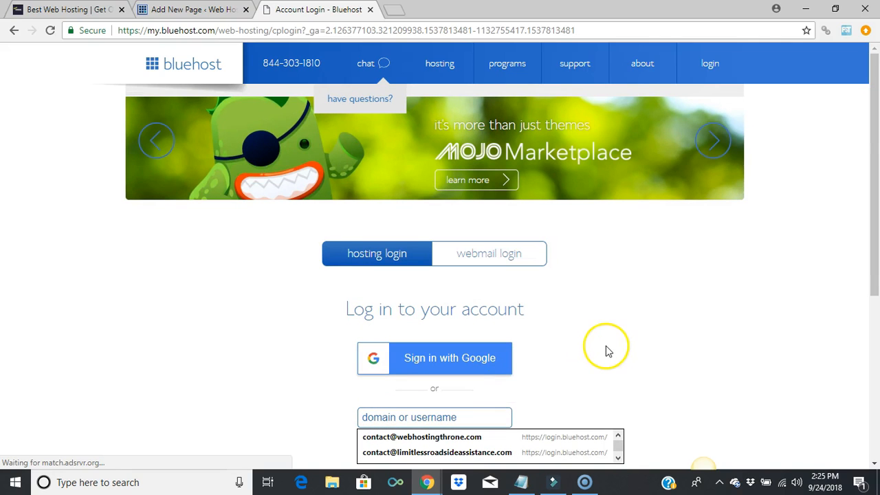
{"action": "type", "text": "gameinit"}
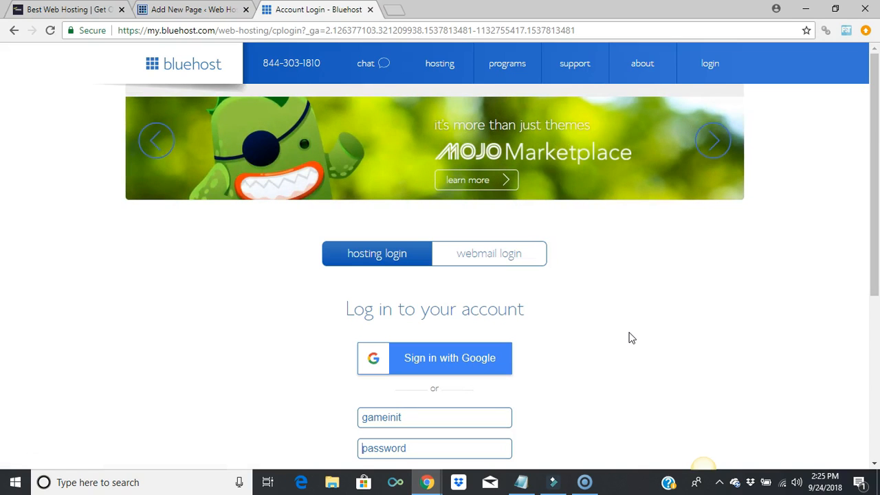
{"action": "type", "text": "•••••"}
{"action": "key", "text": "Return"}
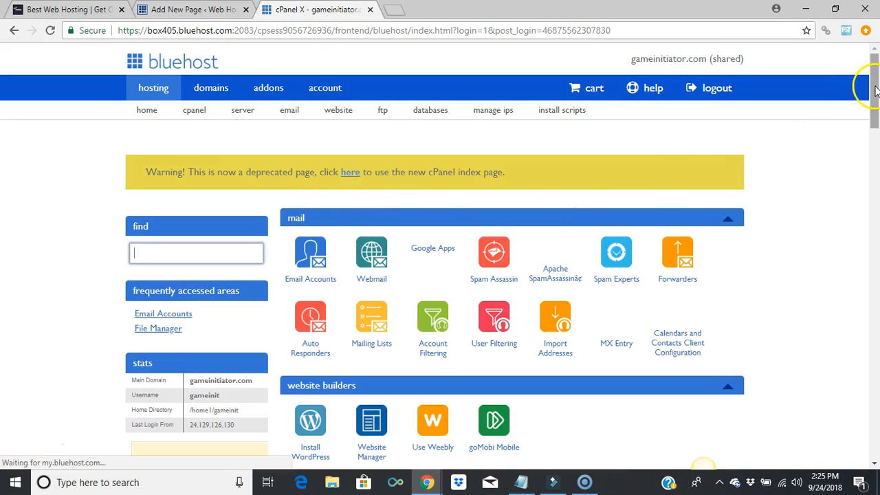
Scroll the cPanel down to the email tools and open Email Manager
{"action": "left_click_drag", "start_coordinate": [876, 84], "coordinate": [875, 87]}
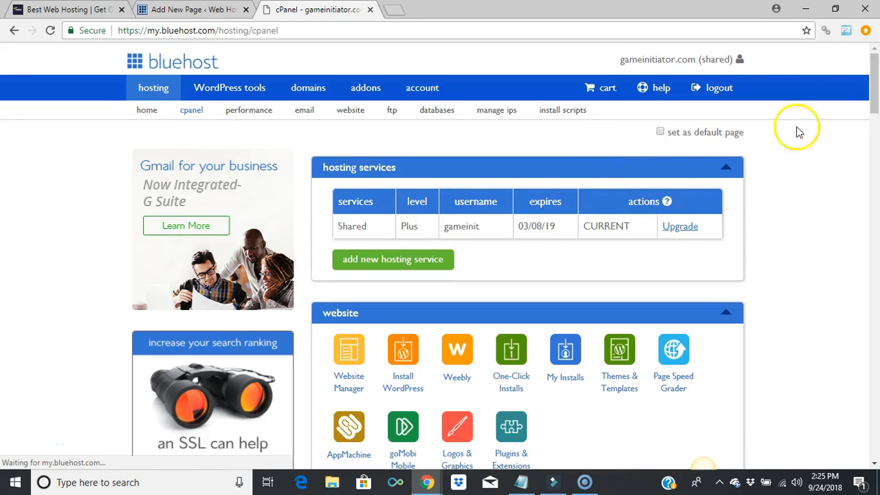
{"action": "left_click_drag", "start_coordinate": [875, 88], "coordinate": [877, 142]}
{"action": "left_click", "coordinate": [337, 175]}
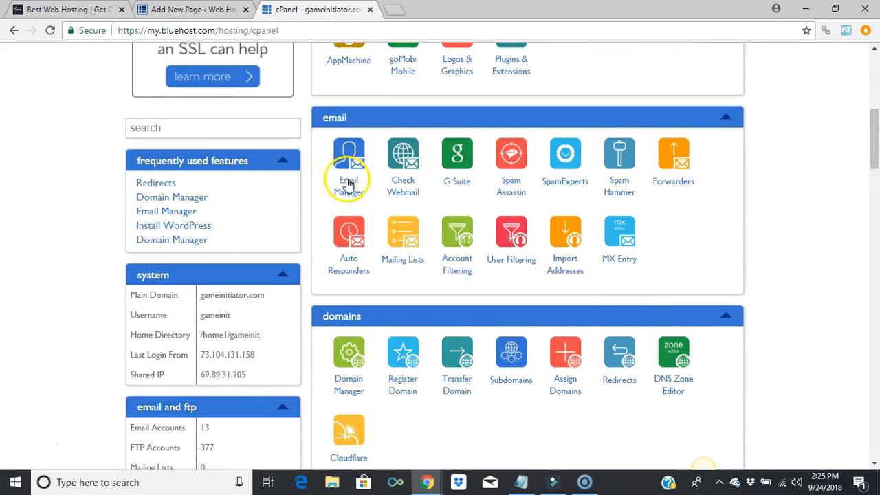
{"action": "left_click", "coordinate": [354, 196]}
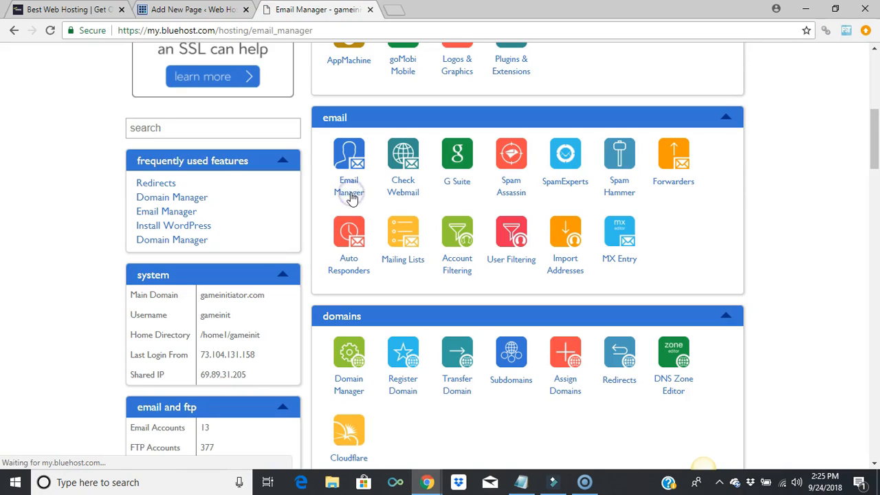
{"action": "left_click", "coordinate": [356, 198]}
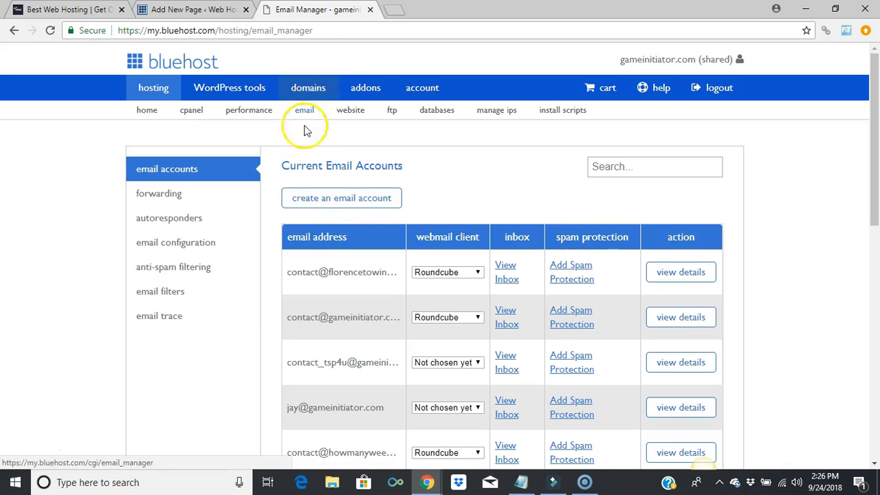
{"action": "left_click", "coordinate": [308, 206]}
{"action": "left_click", "coordinate": [313, 207]}
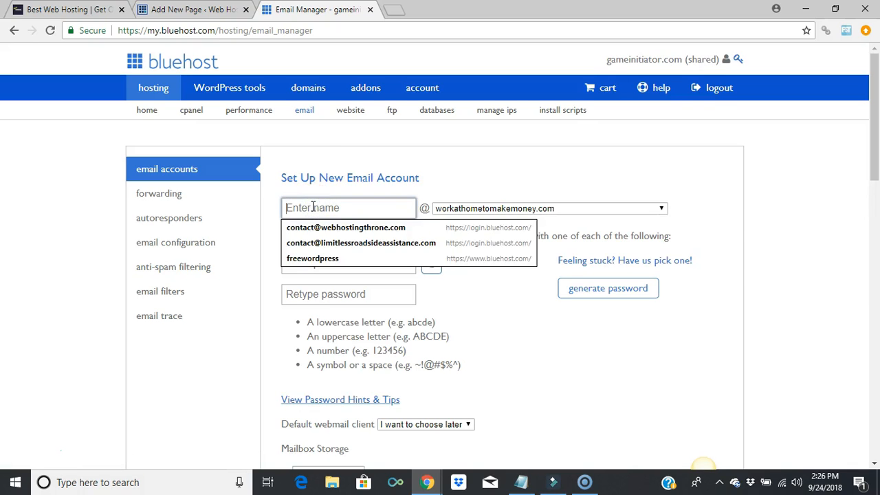
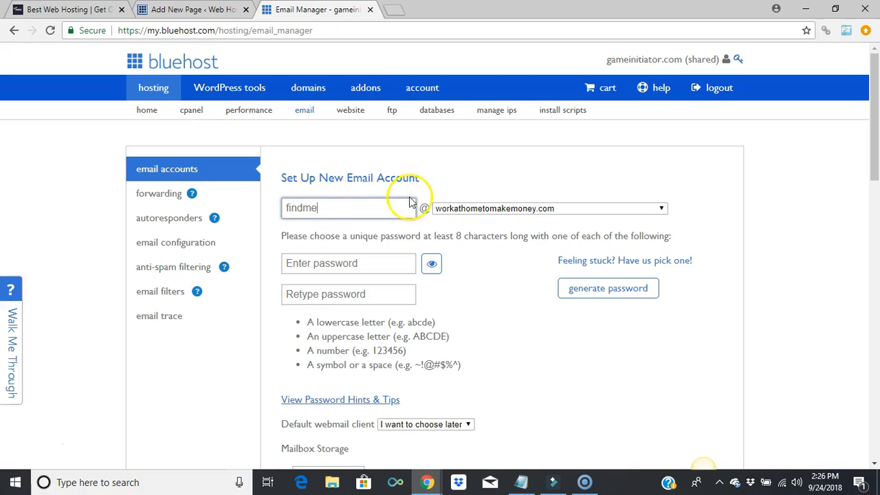
{"action": "left_click", "coordinate": [475, 209]}
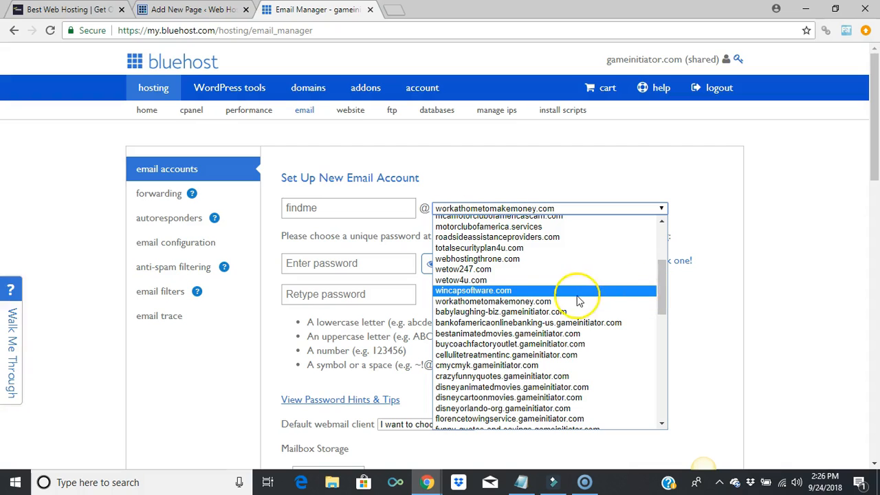
{"action": "left_click", "coordinate": [539, 260]}
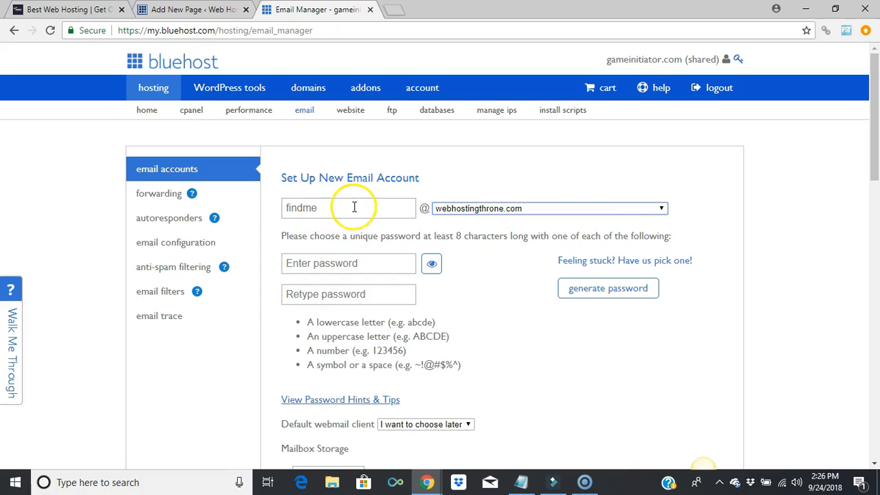
{"action": "left_click", "coordinate": [334, 263]}
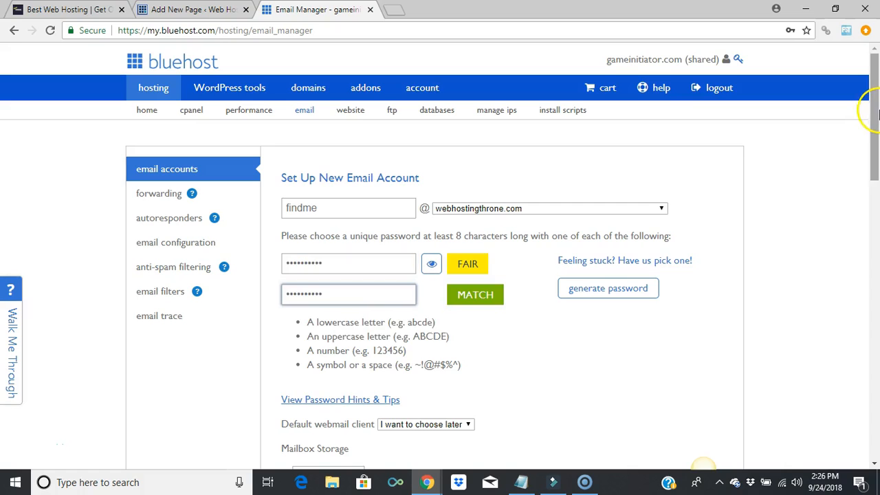
{"action": "left_click_drag", "start_coordinate": [875, 108], "coordinate": [876, 122]}
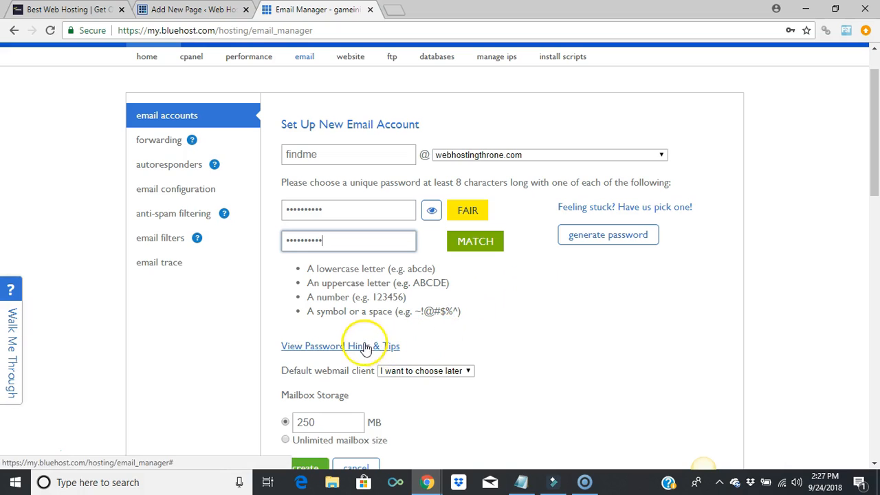
Set Roundcube as default webmail, give the mailbox unlimited storage, and create the account
{"action": "left_click", "coordinate": [463, 374]}
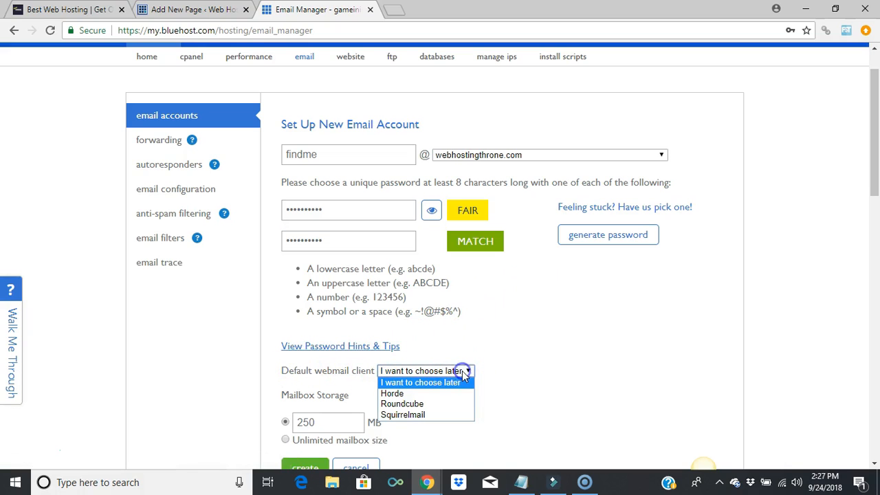
{"action": "left_click", "coordinate": [438, 405]}
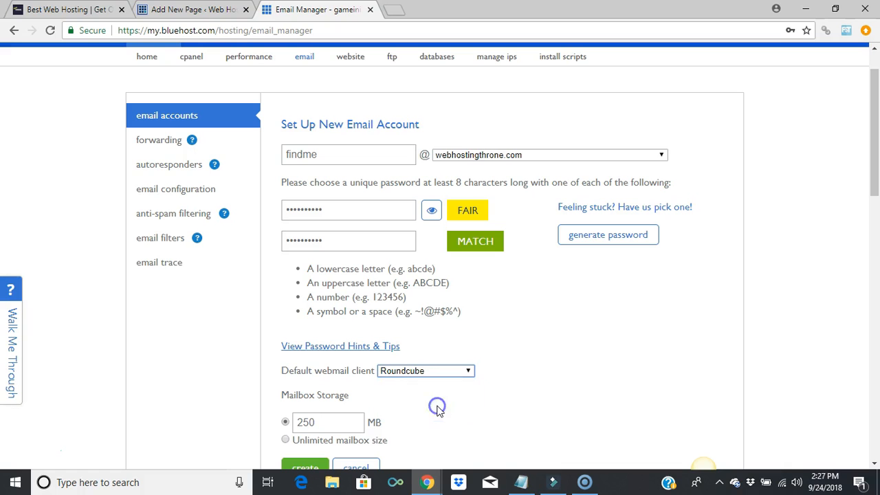
{"action": "left_click_drag", "start_coordinate": [878, 161], "coordinate": [876, 205]}
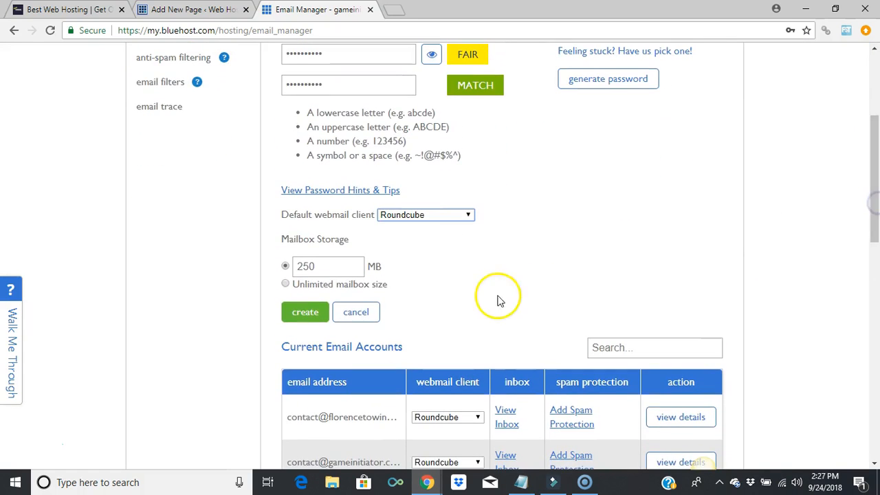
{"action": "left_click", "coordinate": [286, 282]}
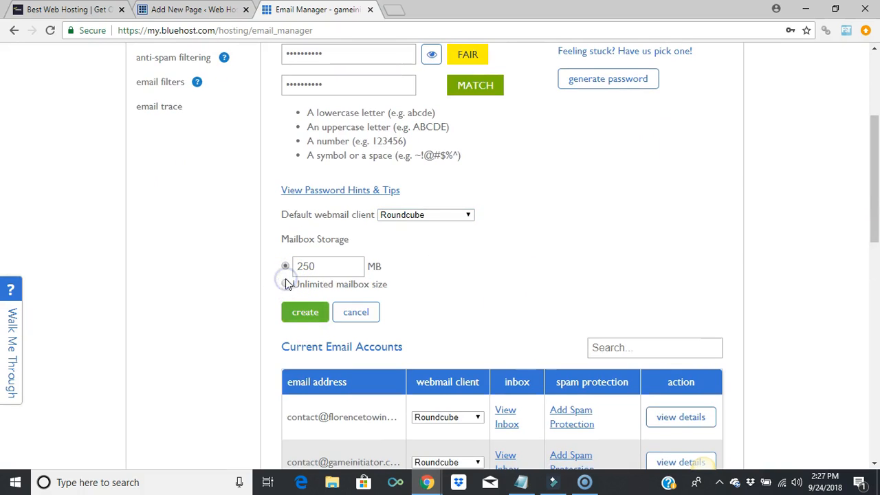
{"action": "left_click", "coordinate": [285, 282]}
{"action": "left_click", "coordinate": [305, 314]}
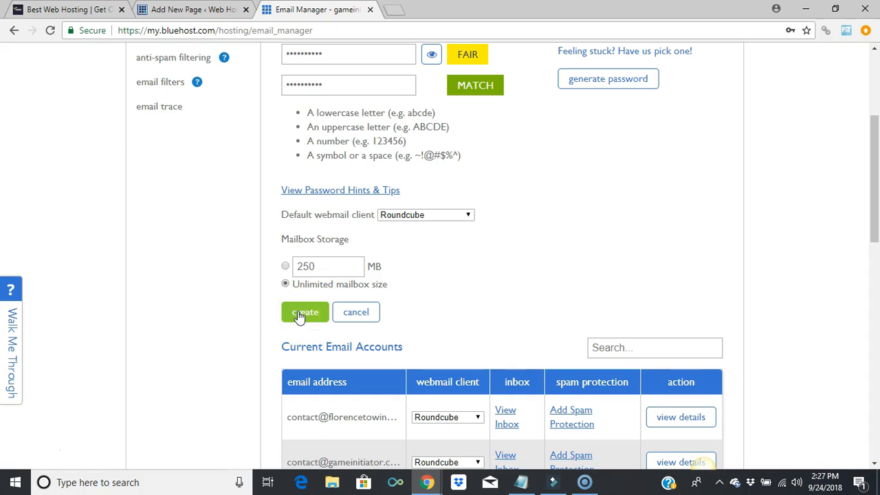
{"action": "left_click", "coordinate": [298, 314]}
Check the findme account's details, then open its inbox from the account list
{"action": "left_click_drag", "start_coordinate": [875, 120], "coordinate": [876, 325]}
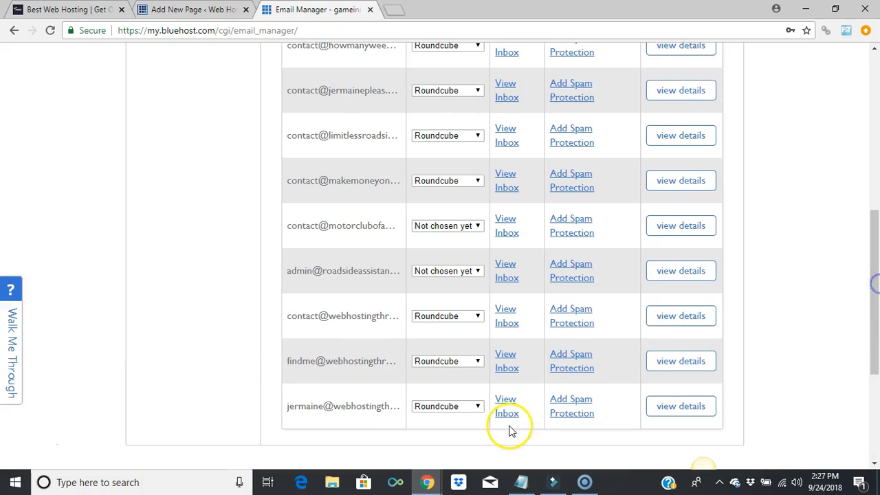
{"action": "left_click", "coordinate": [690, 365]}
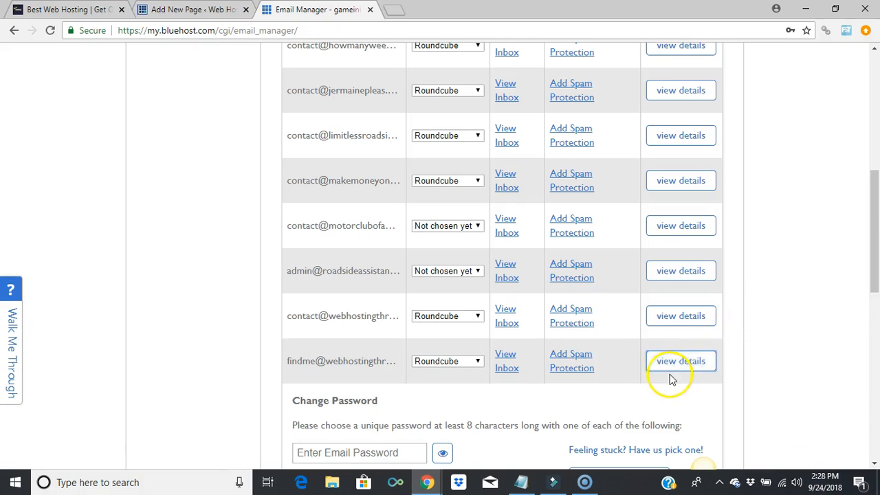
{"action": "left_click", "coordinate": [674, 369]}
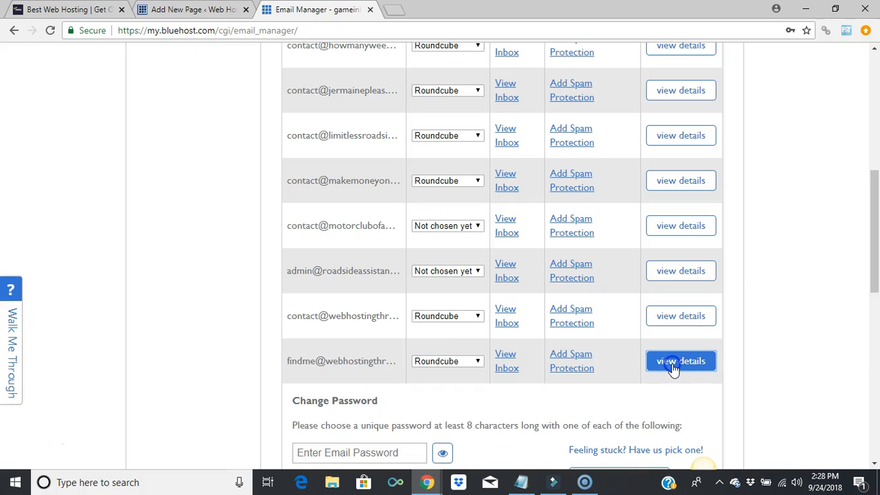
{"action": "left_click", "coordinate": [509, 358]}
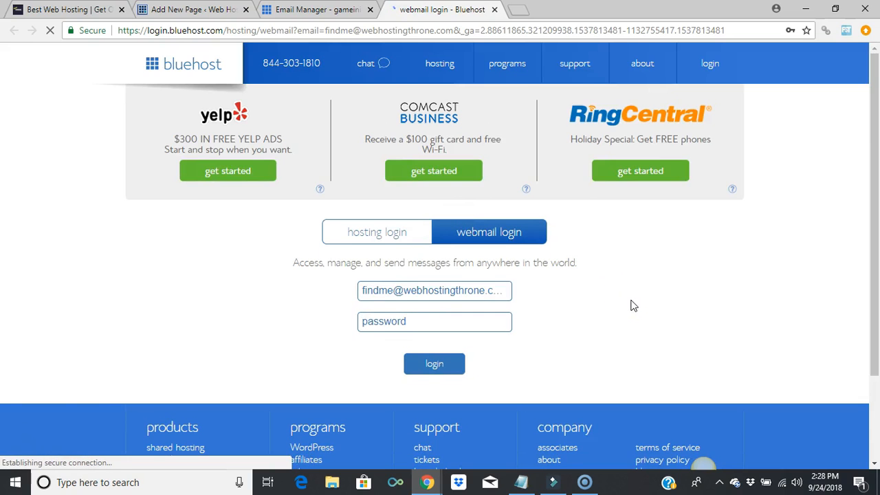
Sign in to the findme webmail with the mailbox password
{"action": "type", "text": "****"}
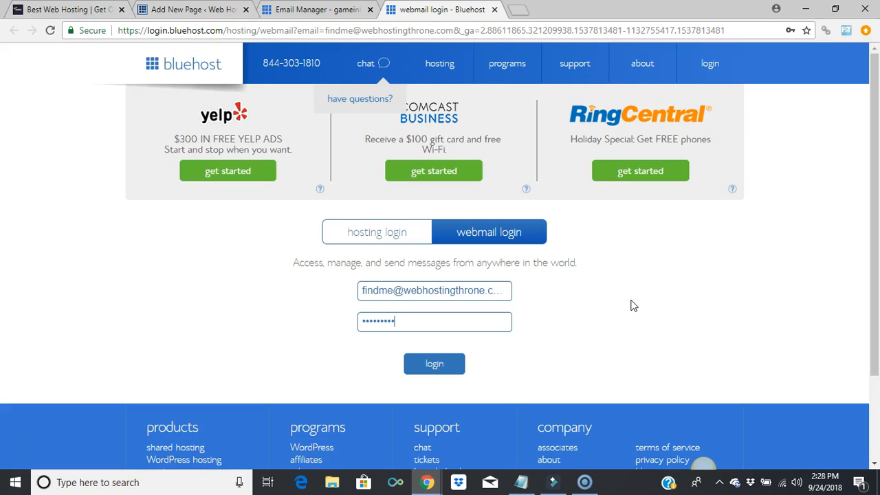
{"action": "type", "text": "*"}
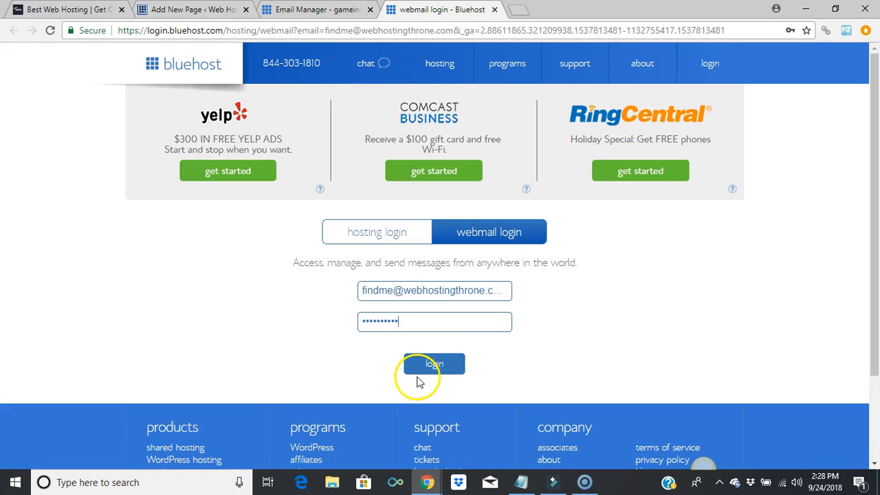
{"action": "left_click", "coordinate": [428, 368]}
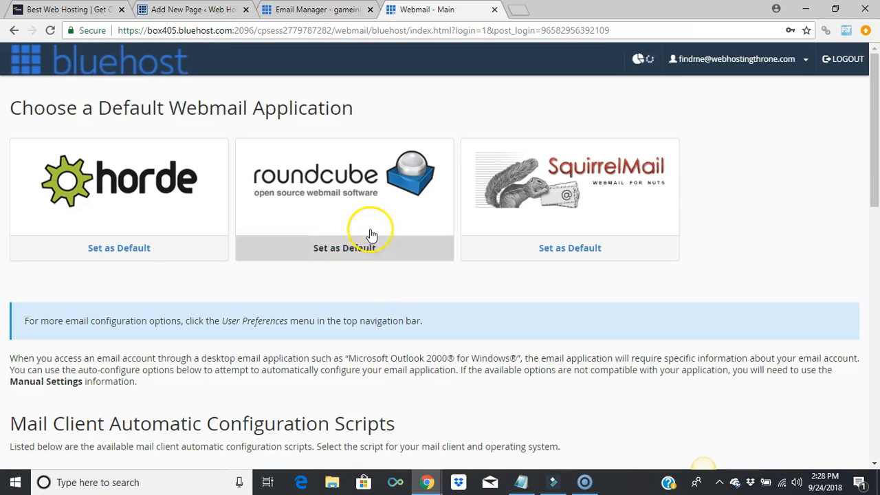
Choose Set as Default under roundcube on the webmail application page
{"action": "left_click", "coordinate": [365, 200]}
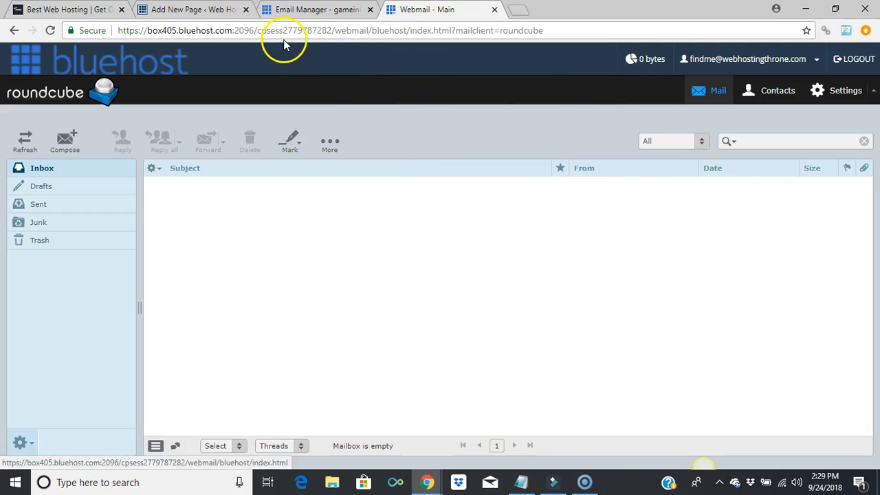
Back in the WordPress editor, add the new mailbox's e-mail address after 'contact us at'
{"action": "left_click", "coordinate": [207, 9]}
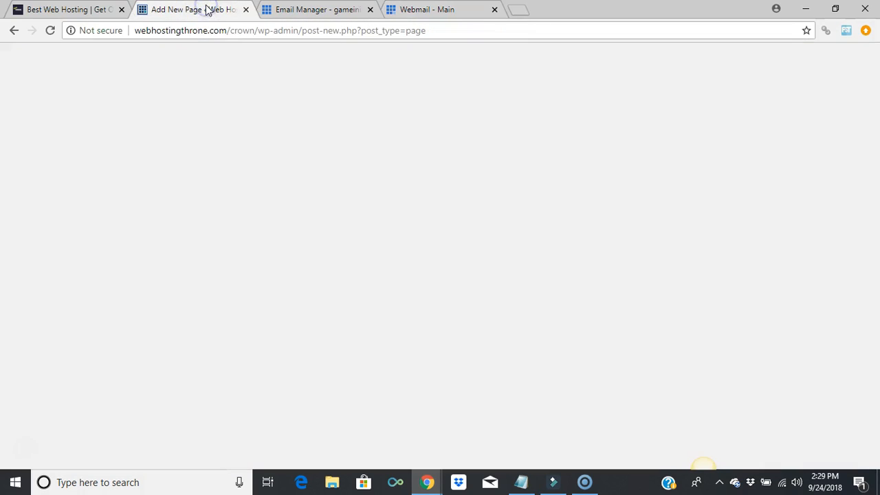
{"action": "left_click", "coordinate": [343, 237]}
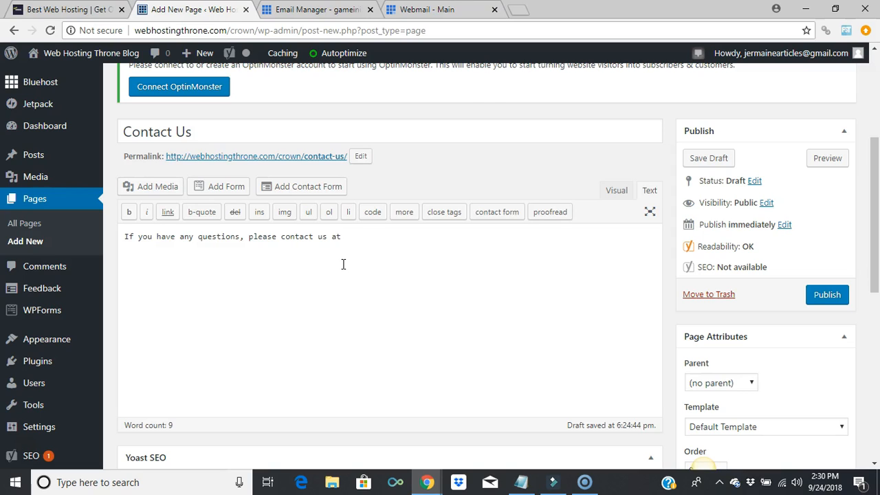
{"action": "left_click", "coordinate": [348, 238]}
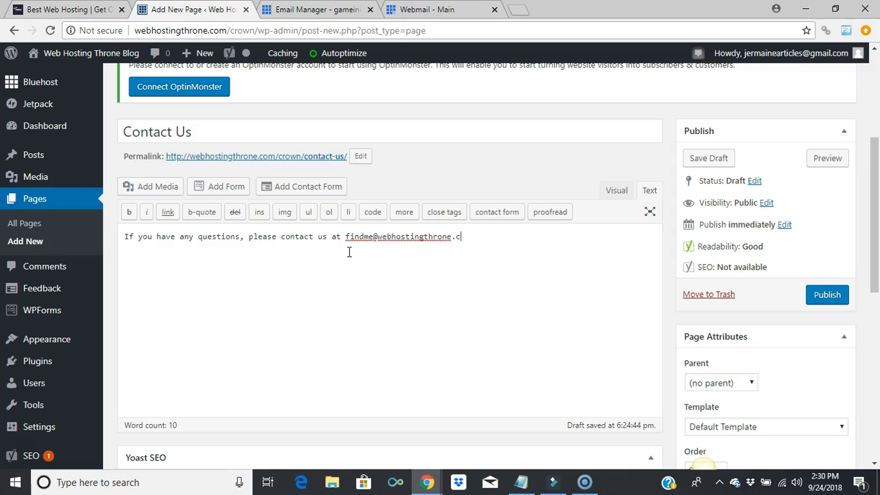
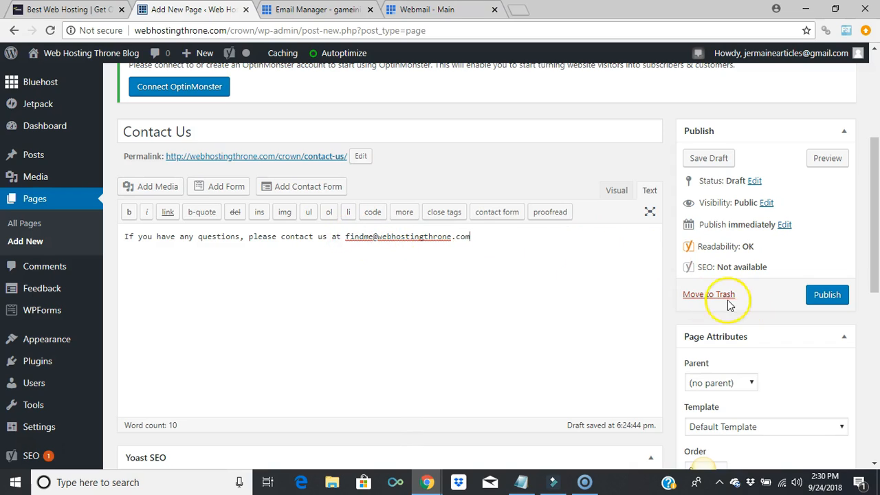
{"action": "mouse_move", "coordinate": [878, 283]}
{"action": "left_mouse_down"}
{"action": "mouse_move", "coordinate": [878, 323]}
{"action": "mouse_move", "coordinate": [878, 283]}
{"action": "left_mouse_up"}
Insert 'about our services' after 'questions' and publish the Contact Us page
{"action": "left_click", "coordinate": [241, 238]}
{"action": "type", "text": "about "}
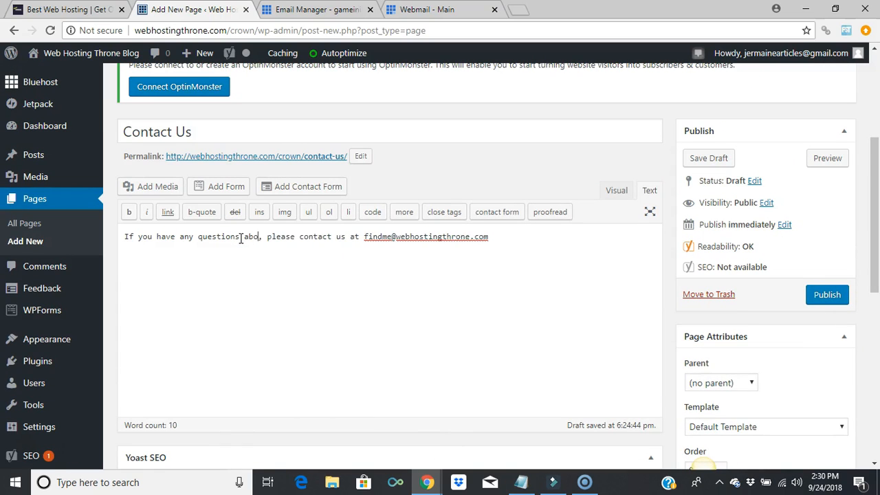
{"action": "type", "text": "our servi"}
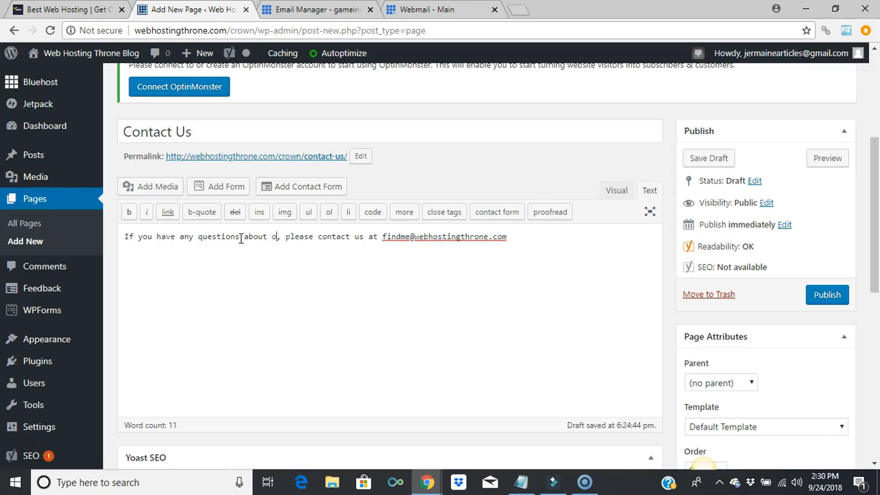
{"action": "type", "text": "ces"}
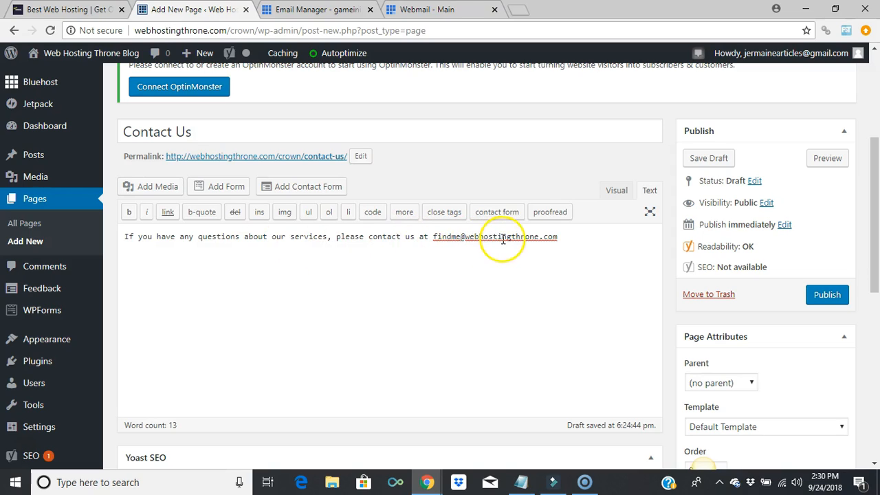
{"action": "left_click", "coordinate": [827, 301]}
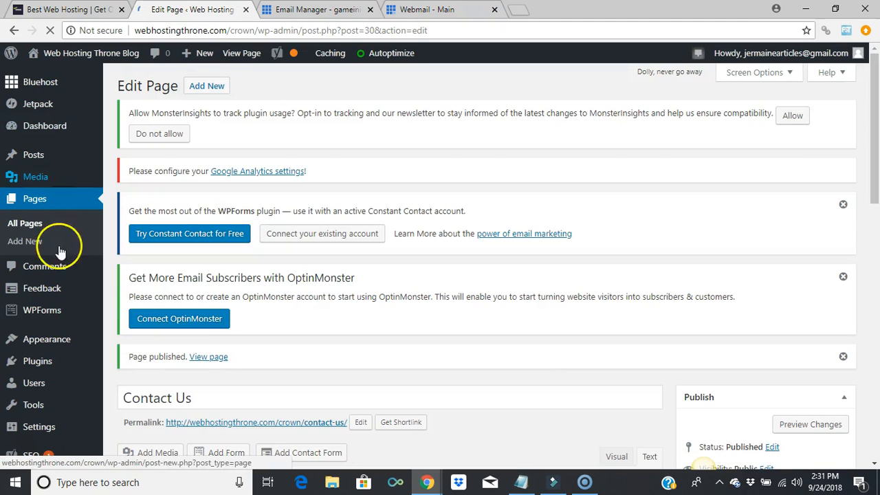
Install and activate the Contact Form 7 plugin from Plugins > Add New
{"action": "mouse_move", "coordinate": [42, 365]}
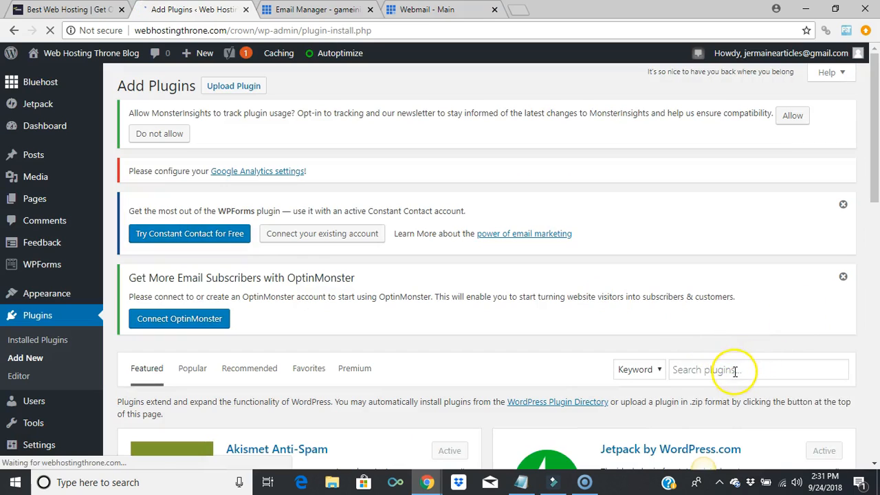
{"action": "left_click", "coordinate": [733, 372]}
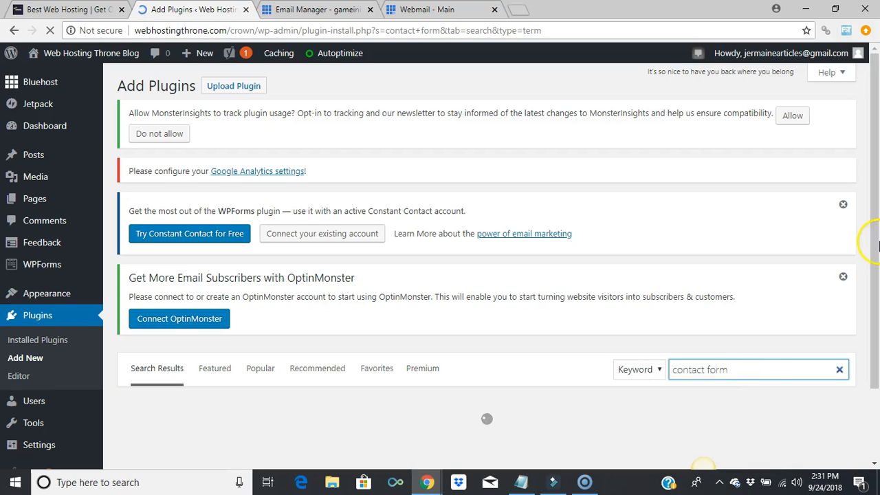
{"action": "left_click_drag", "start_coordinate": [872, 207], "coordinate": [877, 344]}
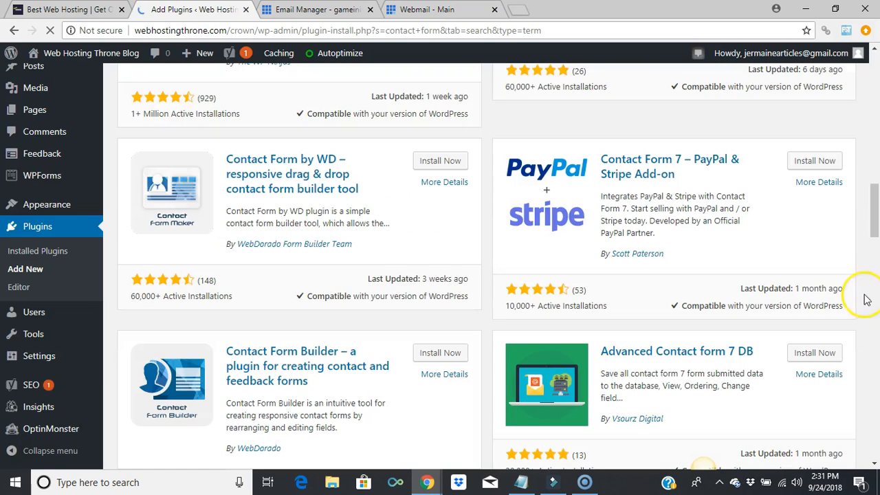
{"action": "left_click_drag", "start_coordinate": [872, 227], "coordinate": [875, 75]}
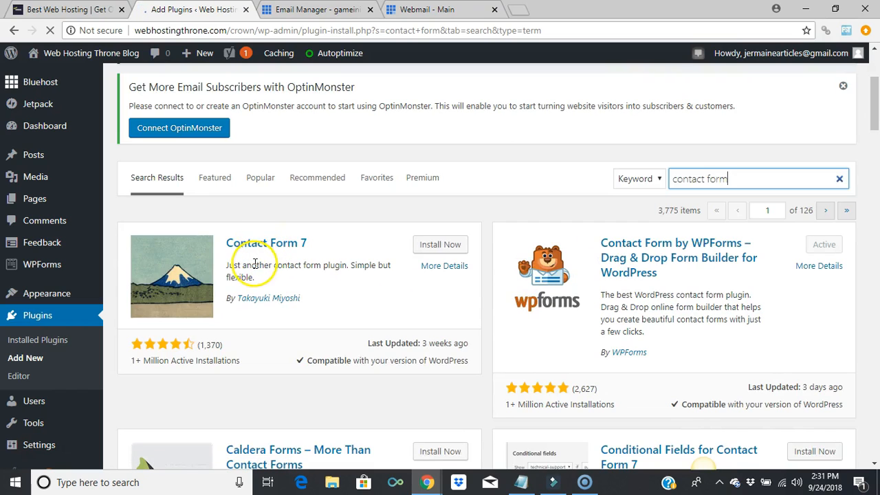
{"action": "left_click", "coordinate": [432, 248]}
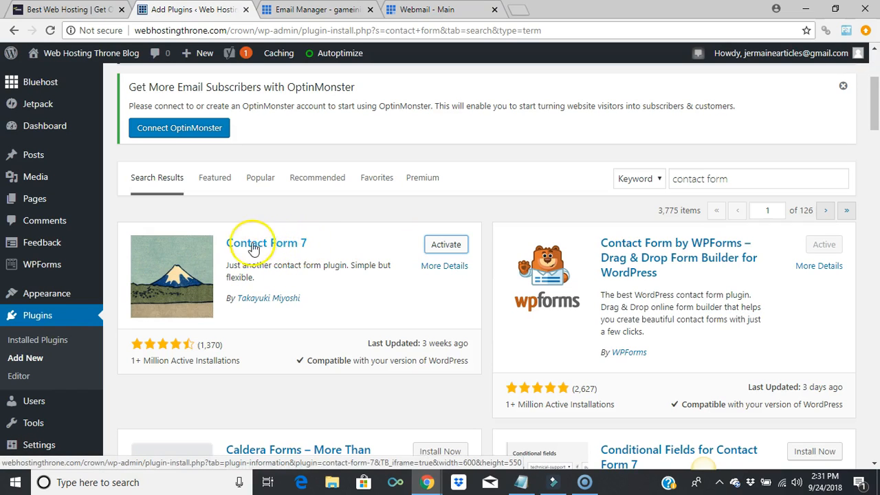
{"action": "left_click", "coordinate": [446, 246]}
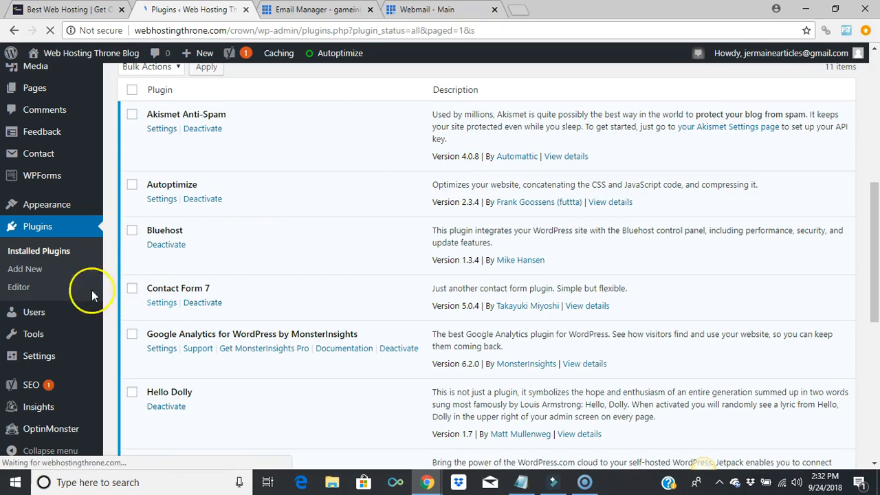
Open Contact Form 7's settings to show the Contact Forms list with 'Contact form 1'
{"action": "mouse_move", "coordinate": [60, 358]}
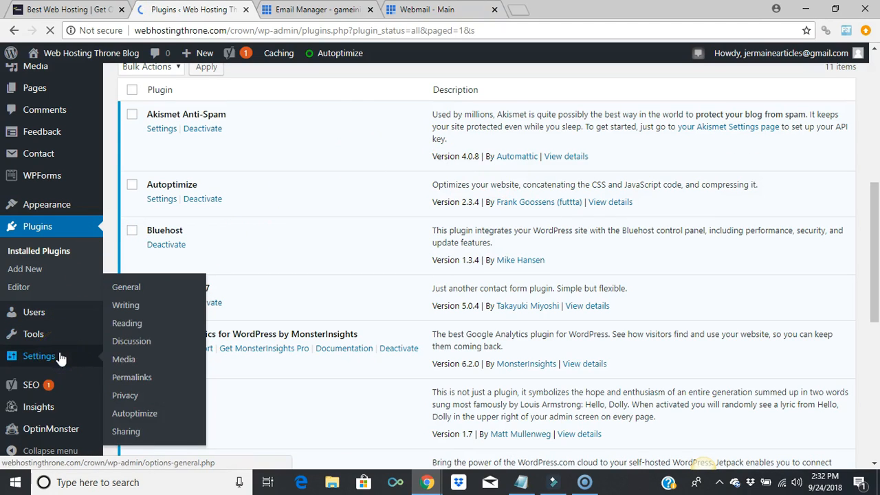
{"action": "mouse_move", "coordinate": [57, 408]}
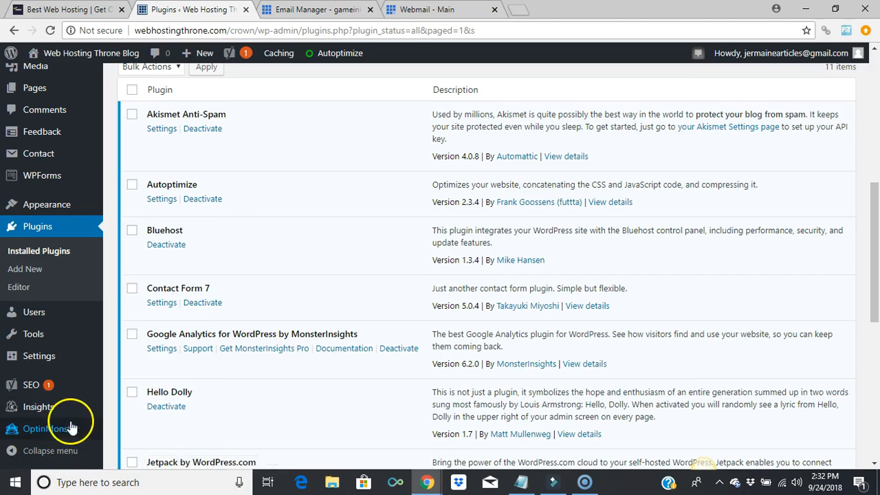
{"action": "mouse_move", "coordinate": [58, 180]}
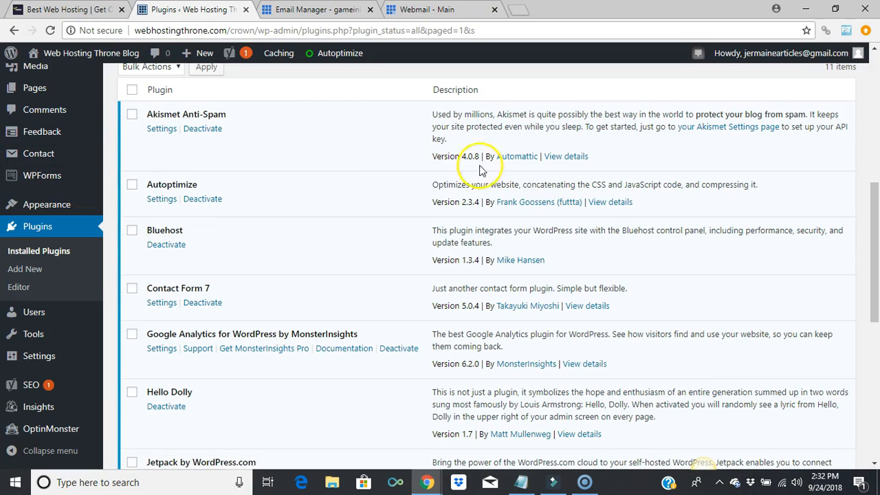
{"action": "left_click", "coordinate": [163, 302]}
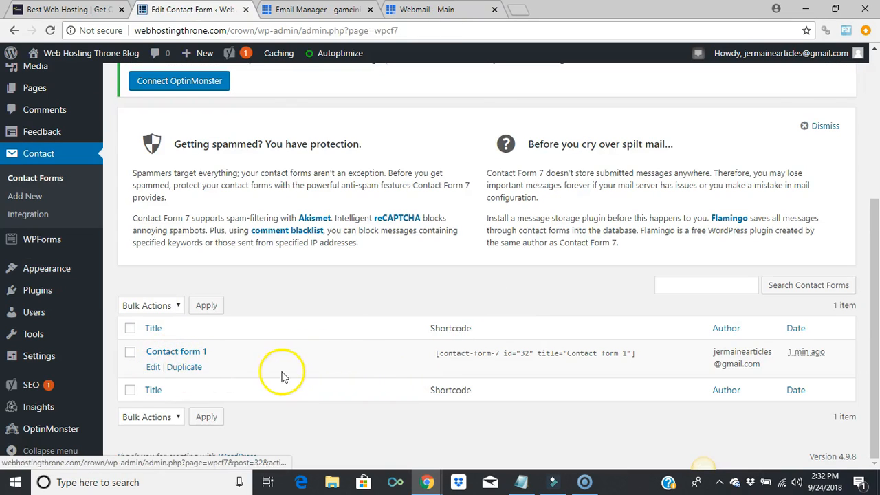
Edit Contact form 1 and replace the Mail tab's To address with the findme address
{"action": "left_click", "coordinate": [153, 368]}
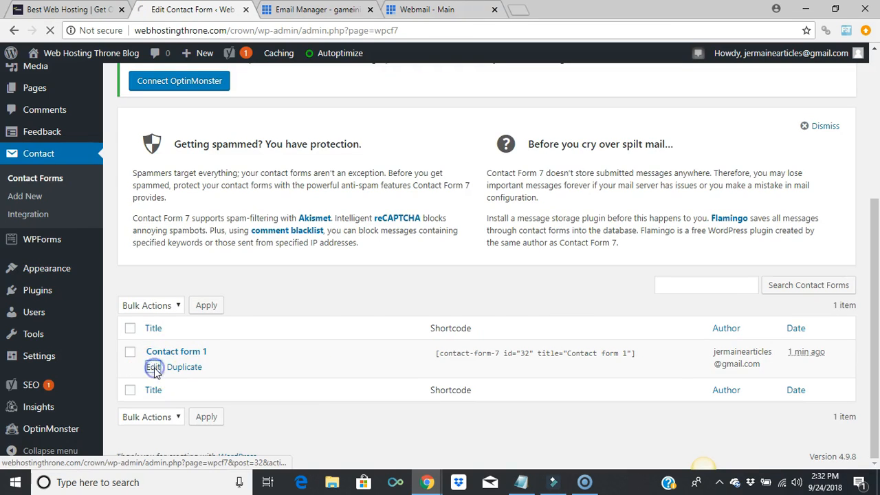
{"action": "left_click_drag", "start_coordinate": [876, 95], "coordinate": [879, 254]}
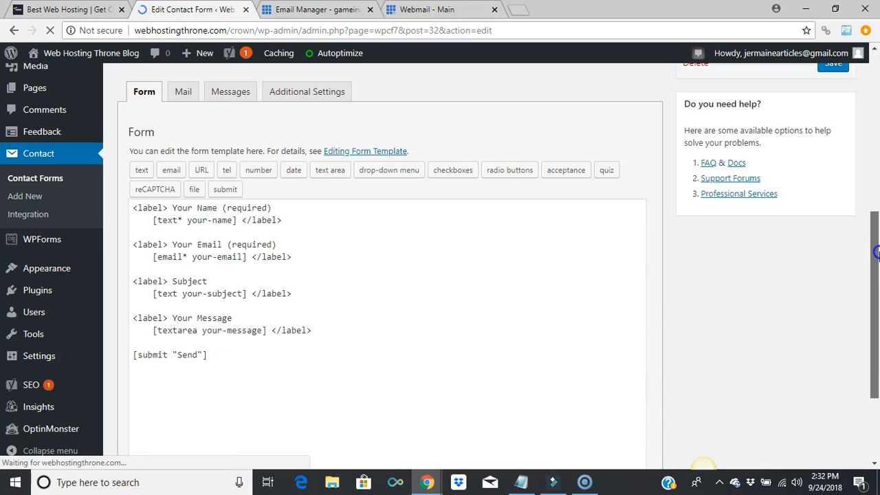
{"action": "left_click", "coordinate": [183, 92]}
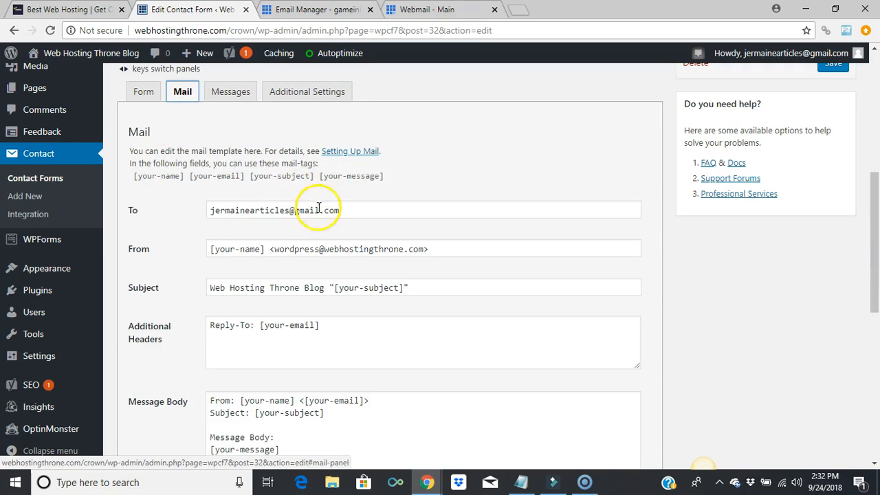
{"action": "left_click", "coordinate": [382, 214]}
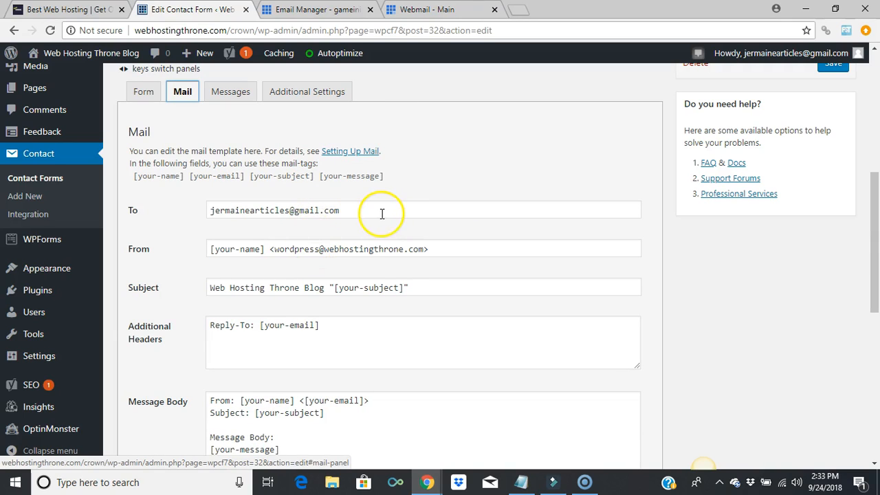
{"action": "triple_click", "coordinate": [379, 214]}
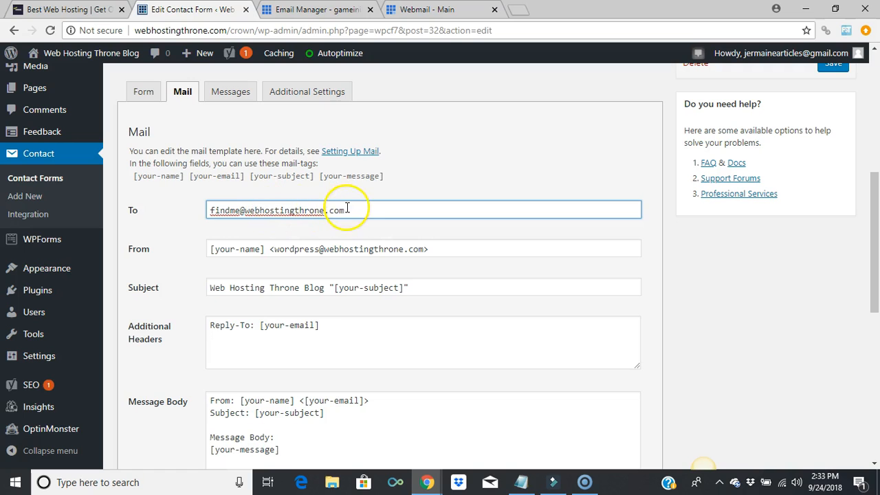
Return to the Form tab and save Contact form 1
{"action": "left_click_drag", "start_coordinate": [875, 186], "coordinate": [876, 218]}
{"action": "scroll", "coordinate": [142, 220], "scroll_direction": "up", "scroll_amount": 2}
{"action": "left_click", "coordinate": [143, 221]}
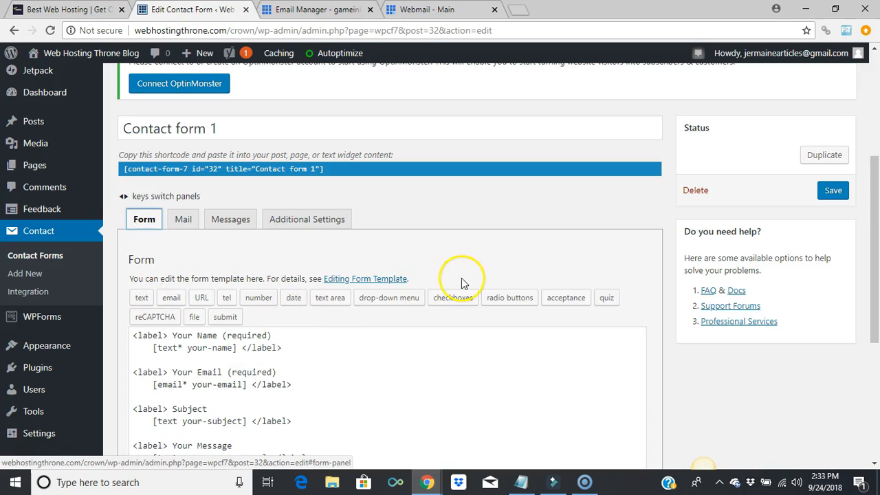
{"action": "left_click_drag", "start_coordinate": [876, 187], "coordinate": [877, 194]}
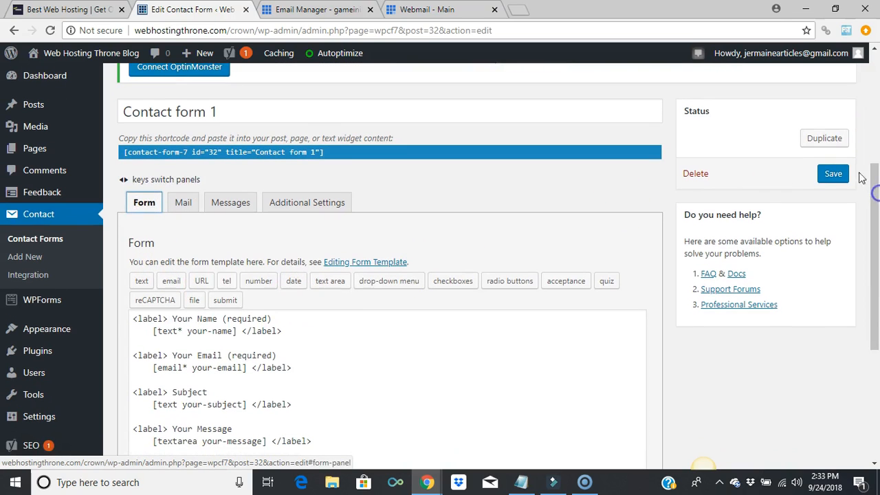
{"action": "left_click", "coordinate": [833, 173]}
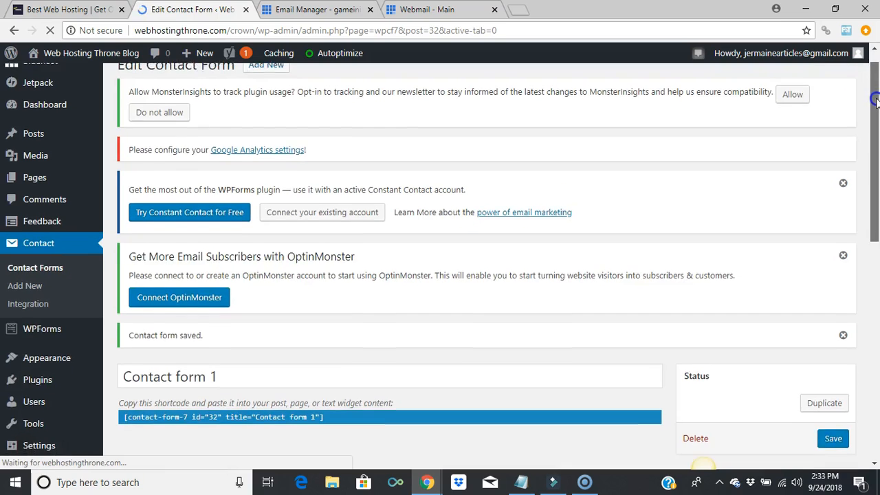
Copy the Contact form 1 shortcode from the form editor's shortcode field
{"action": "left_click_drag", "start_coordinate": [875, 102], "coordinate": [875, 186]}
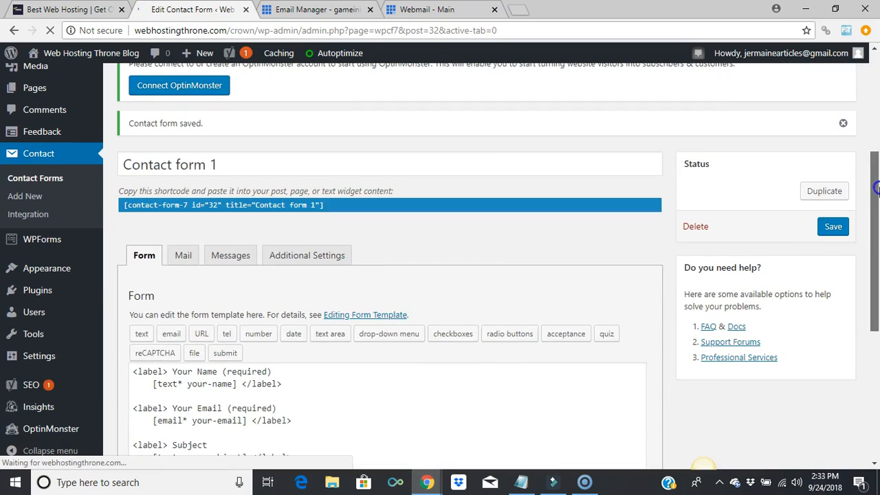
{"action": "left_click", "coordinate": [324, 205]}
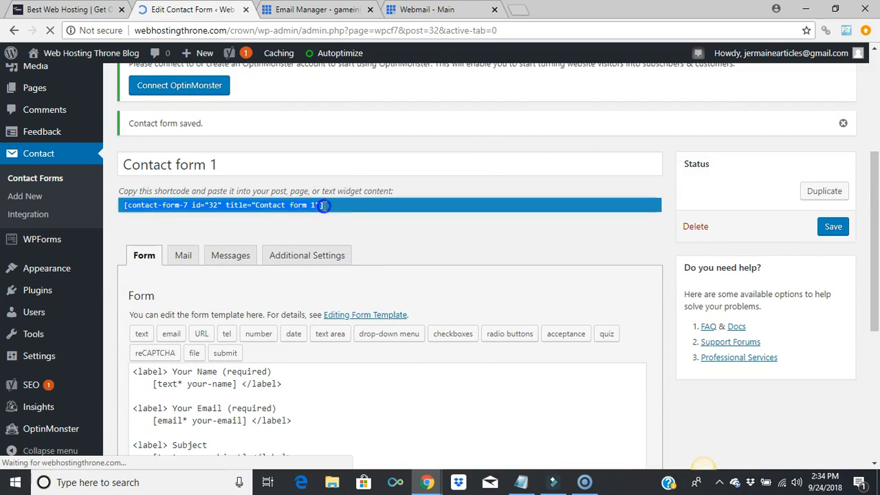
{"action": "left_click_drag", "start_coordinate": [324, 205], "coordinate": [176, 207]}
{"action": "right_click", "coordinate": [370, 208]}
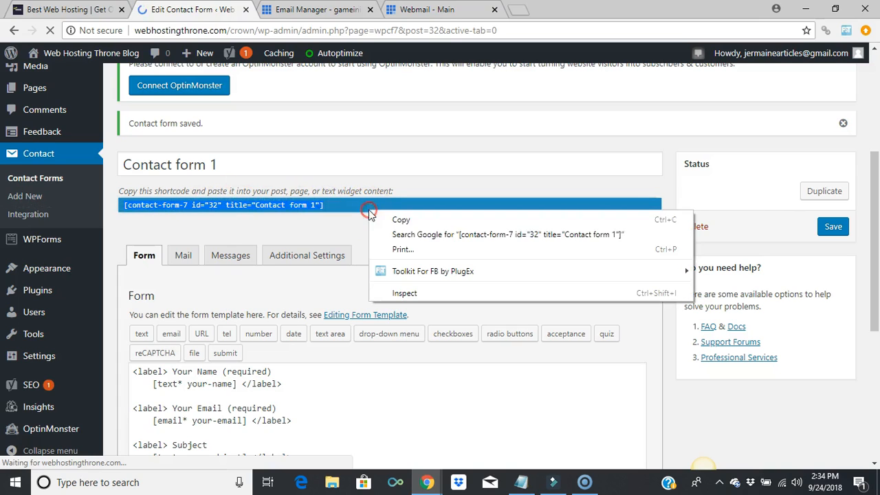
{"action": "left_click", "coordinate": [405, 221]}
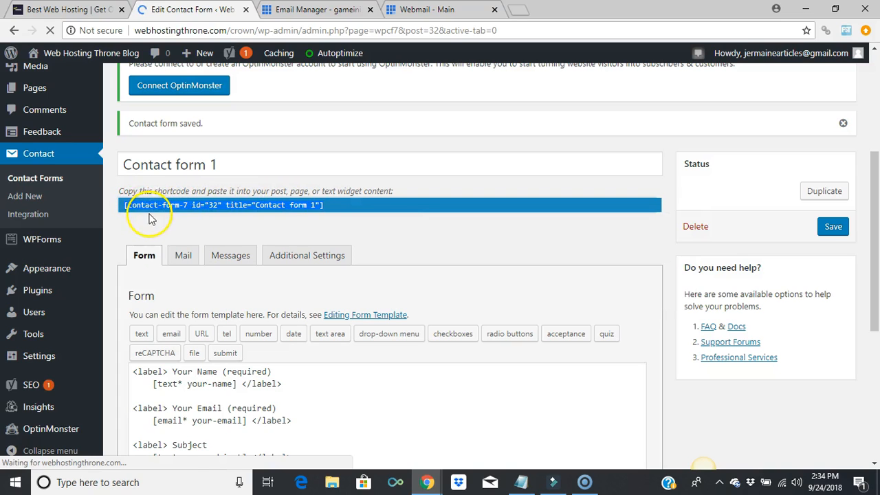
Copy the shortcode [contact-form-7 id="32" title="Contact form 1"] again from the Contact Forms list
{"action": "left_click", "coordinate": [58, 182]}
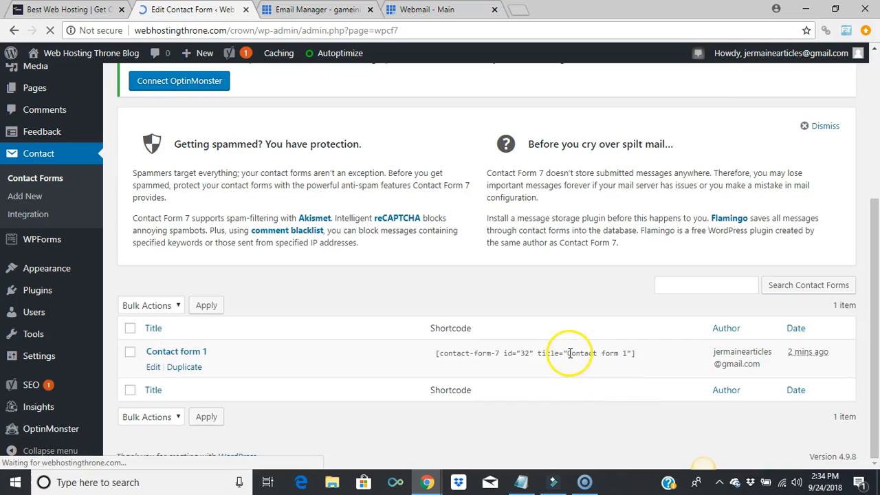
{"action": "left_click", "coordinate": [570, 353]}
{"action": "right_click", "coordinate": [569, 353]}
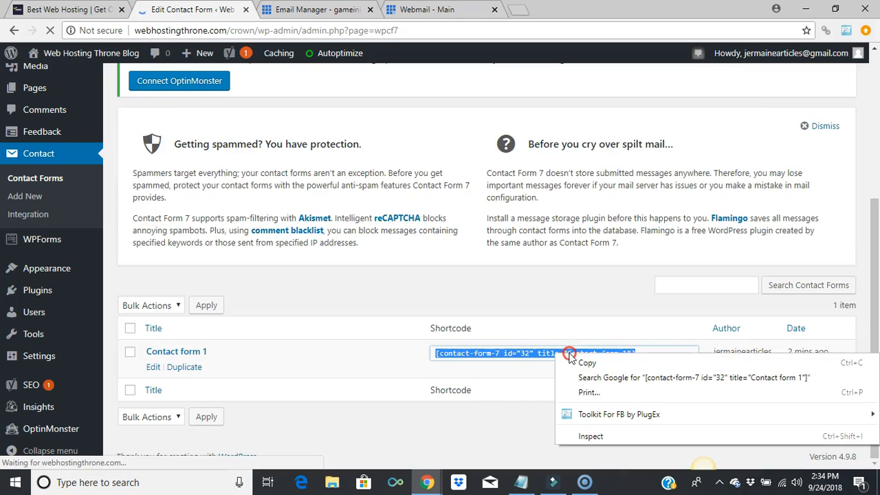
{"action": "left_click", "coordinate": [581, 363]}
{"action": "mouse_move", "coordinate": [279, 53]}
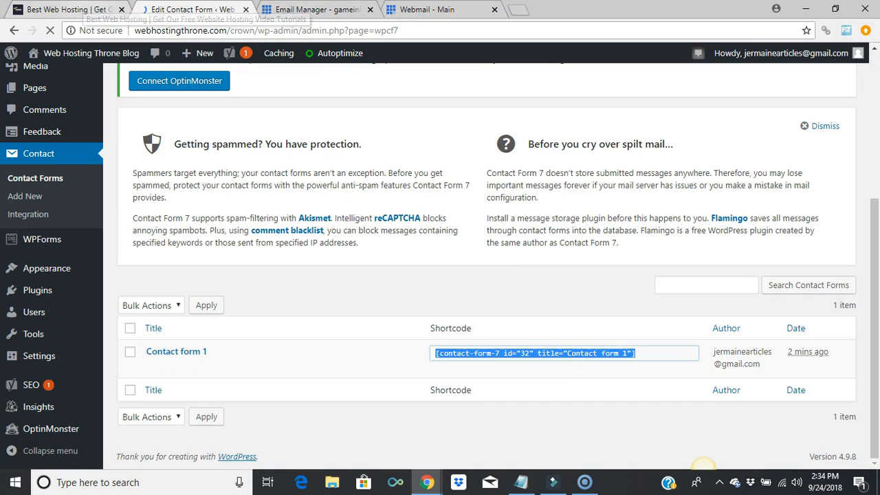
Open the Contact Us page from All Pages in the editor
{"action": "mouse_move", "coordinate": [204, 53]}
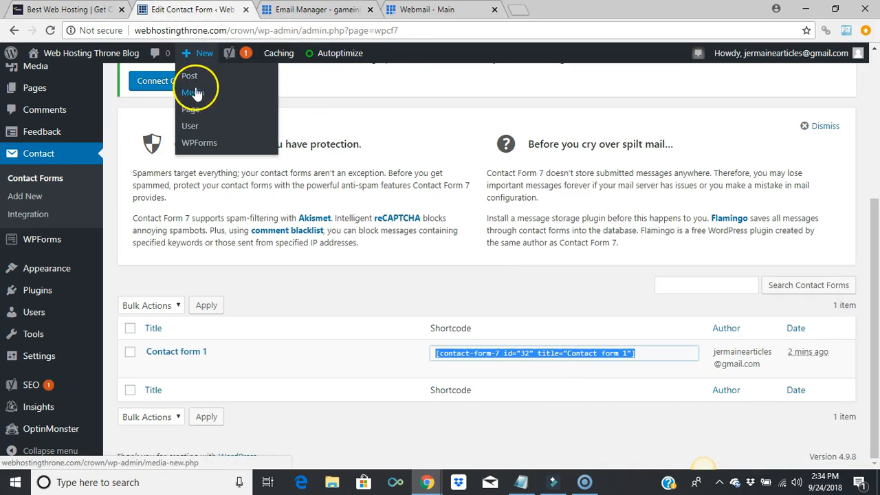
{"action": "left_click", "coordinate": [190, 109]}
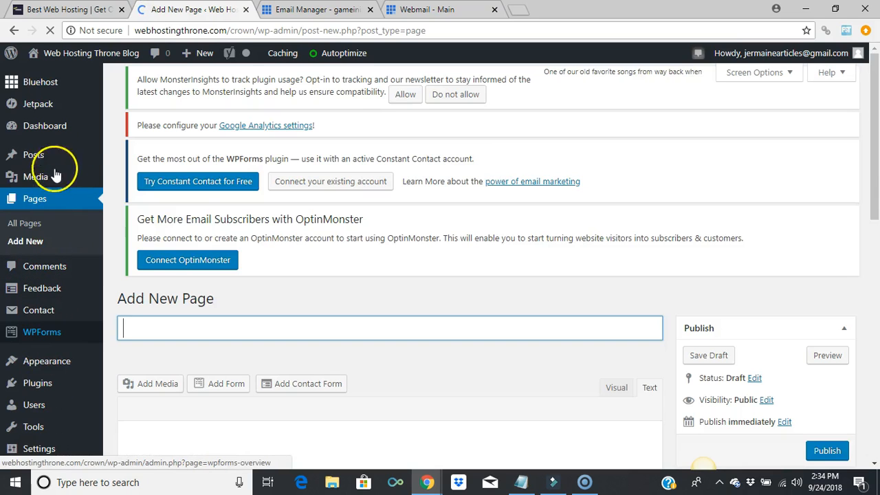
{"action": "left_click", "coordinate": [27, 226]}
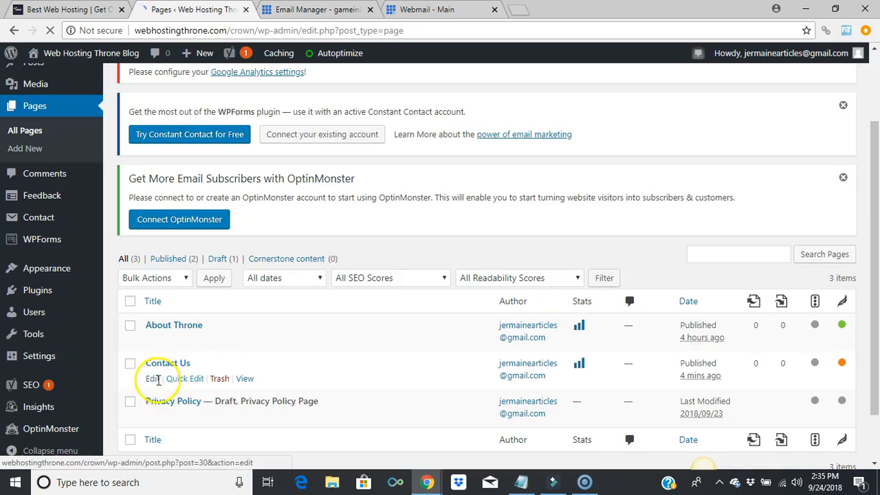
{"action": "left_click", "coordinate": [151, 382]}
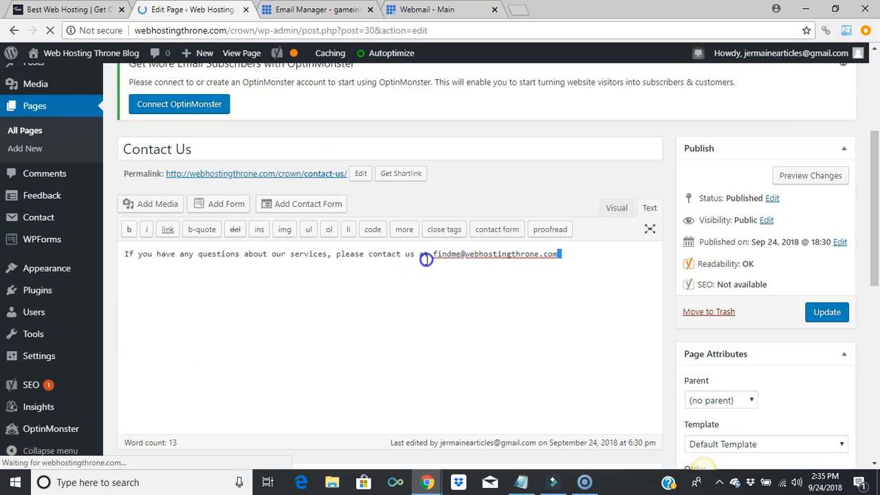
Replace the e-mail with 'using the contact form below.', paste the shortcode on a new line, and update
{"action": "left_click_drag", "start_coordinate": [558, 253], "coordinate": [433, 254]}
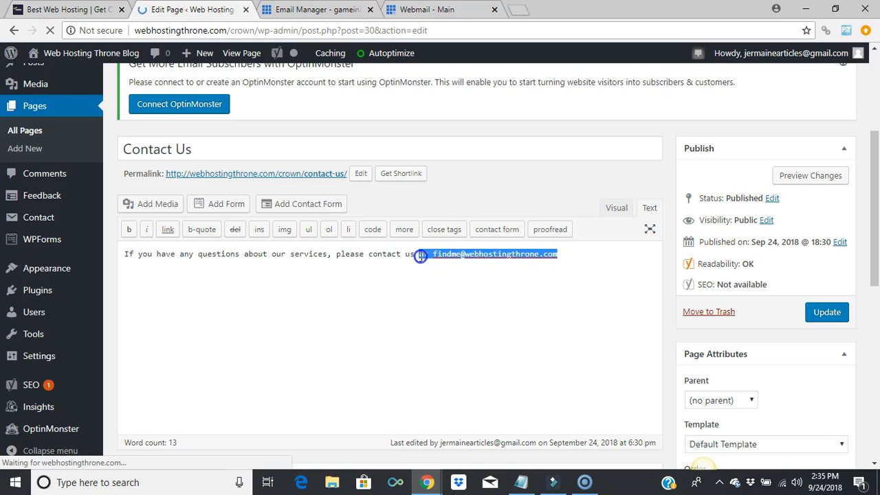
{"action": "type", "text": "using the form belo"}
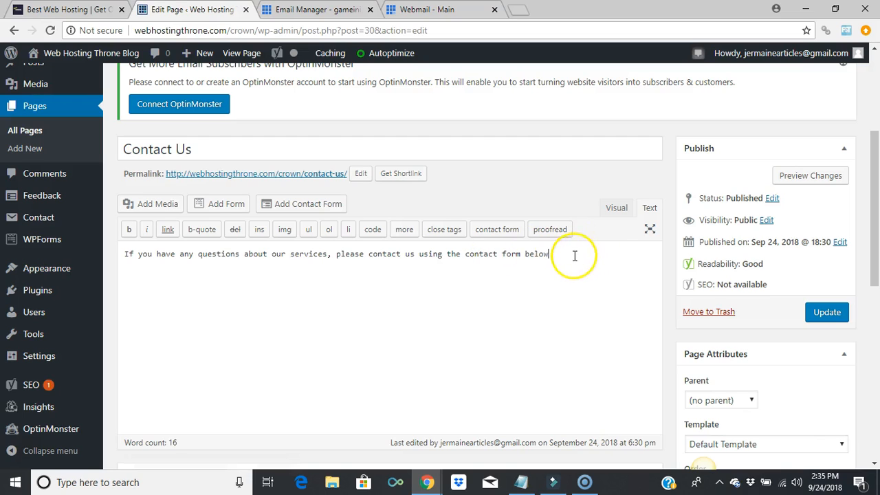
{"action": "left_click", "coordinate": [574, 256]}
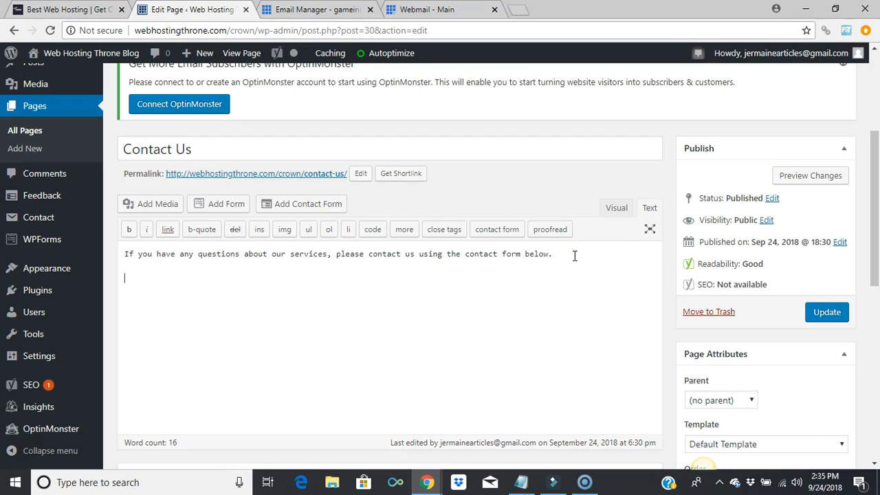
{"action": "right_click", "coordinate": [254, 280]}
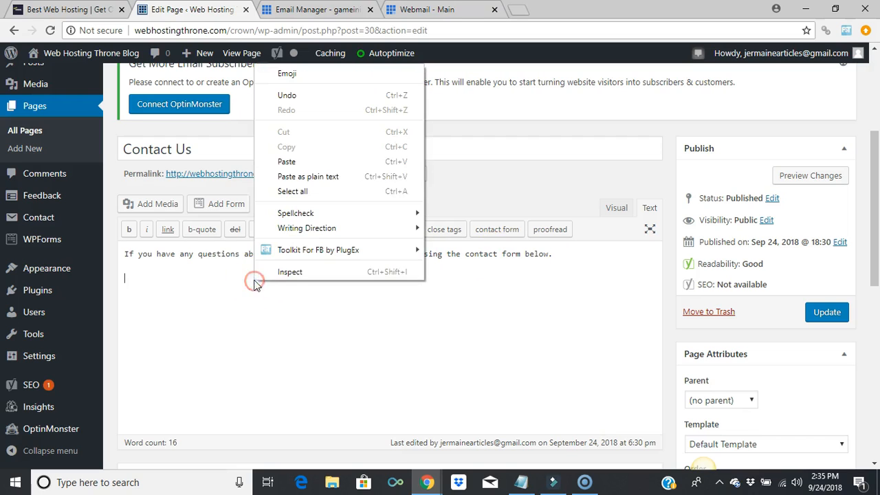
{"action": "left_click", "coordinate": [306, 159]}
{"action": "left_click", "coordinate": [832, 318]}
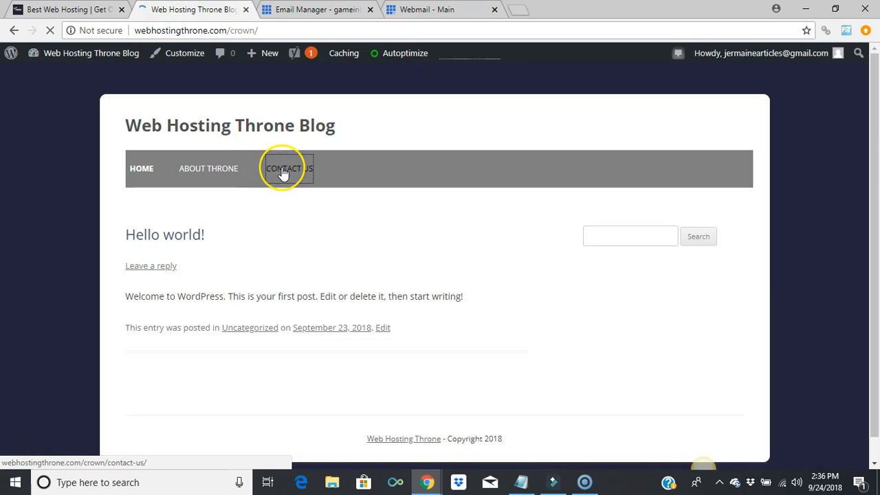
Open the live Contact Us page and fill in the sender's name and e-mail
{"action": "left_click", "coordinate": [283, 173]}
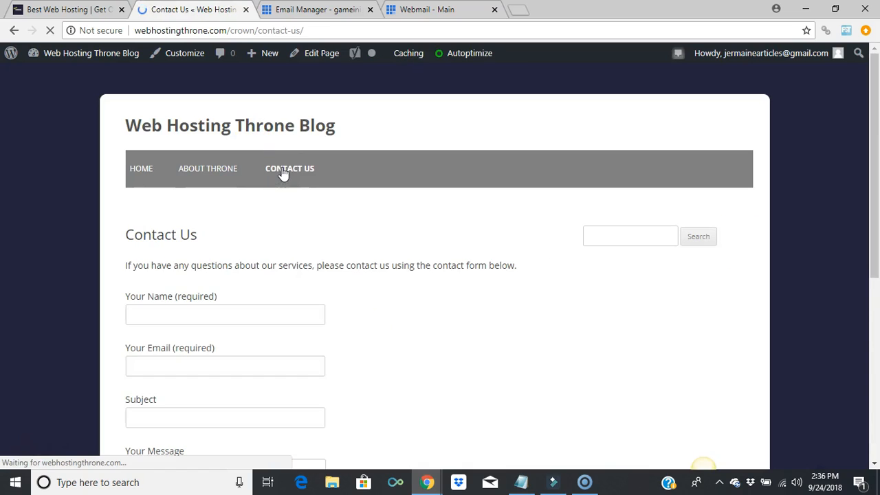
{"action": "left_click_drag", "start_coordinate": [876, 241], "coordinate": [877, 277]}
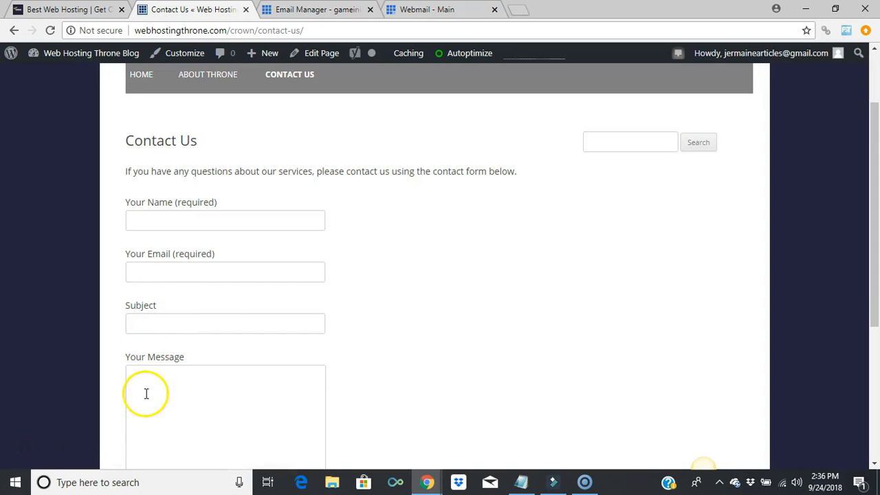
{"action": "left_click", "coordinate": [227, 221]}
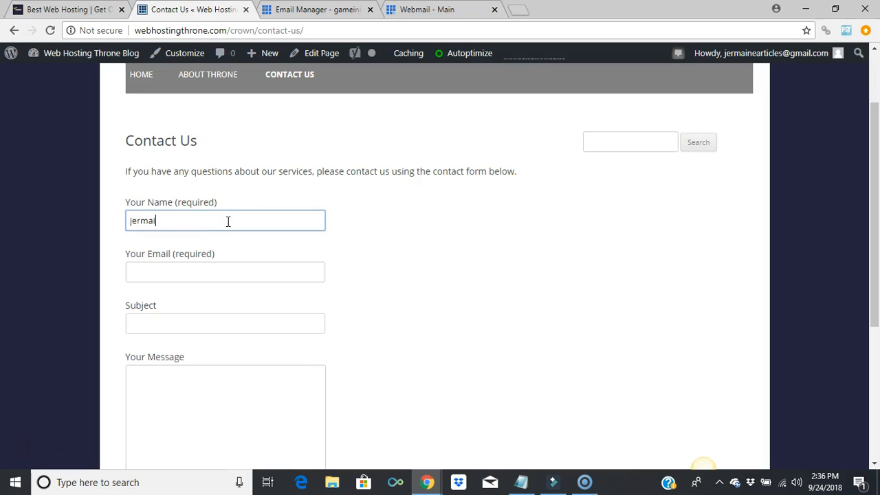
{"action": "key", "text": "Tab"}
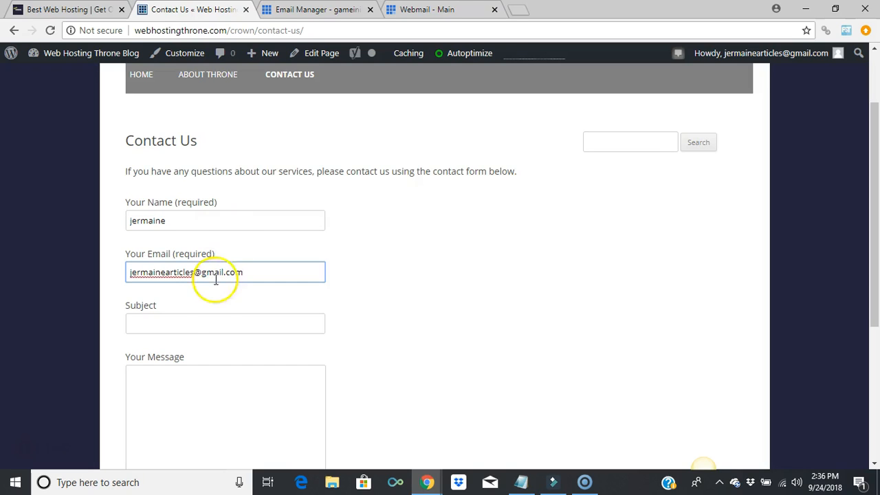
Enter subject 'hi' and a short message, then send the form
{"action": "left_click", "coordinate": [207, 326]}
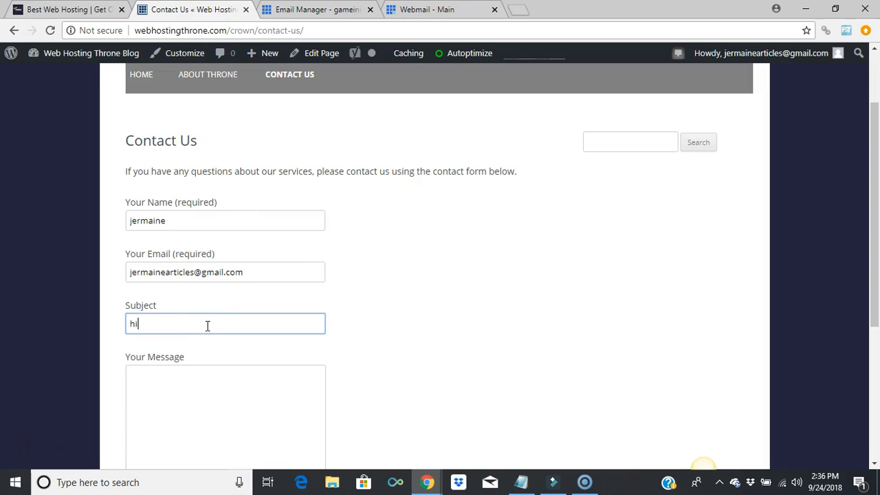
{"action": "left_click", "coordinate": [215, 391]}
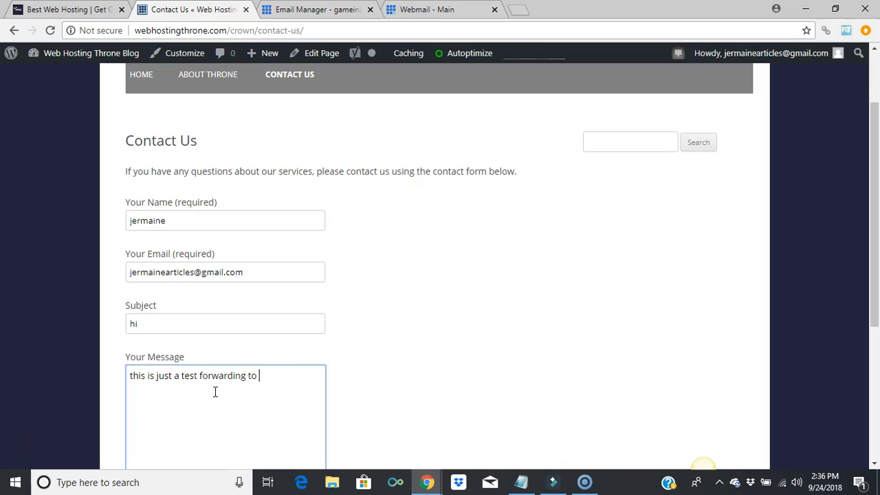
{"action": "type", "text": "you."}
{"action": "left_click_drag", "start_coordinate": [870, 181], "coordinate": [878, 302]}
{"action": "left_click", "coordinate": [135, 285]}
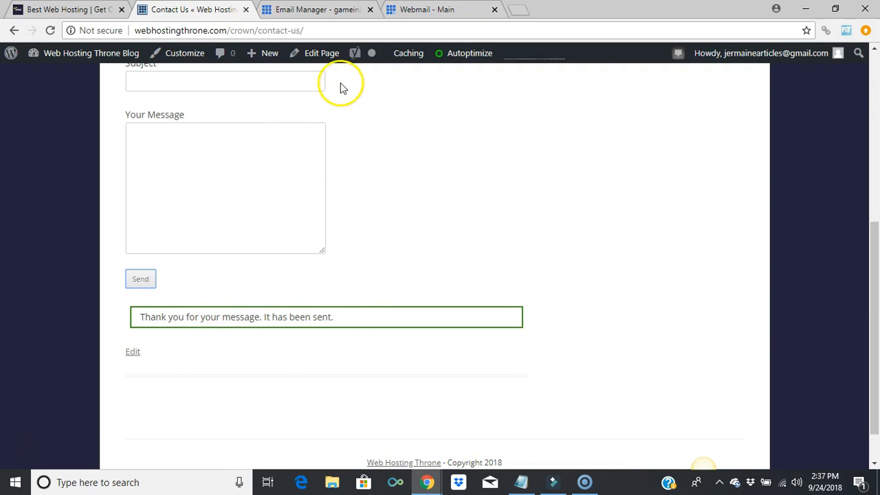
{"action": "left_click", "coordinate": [313, 9]}
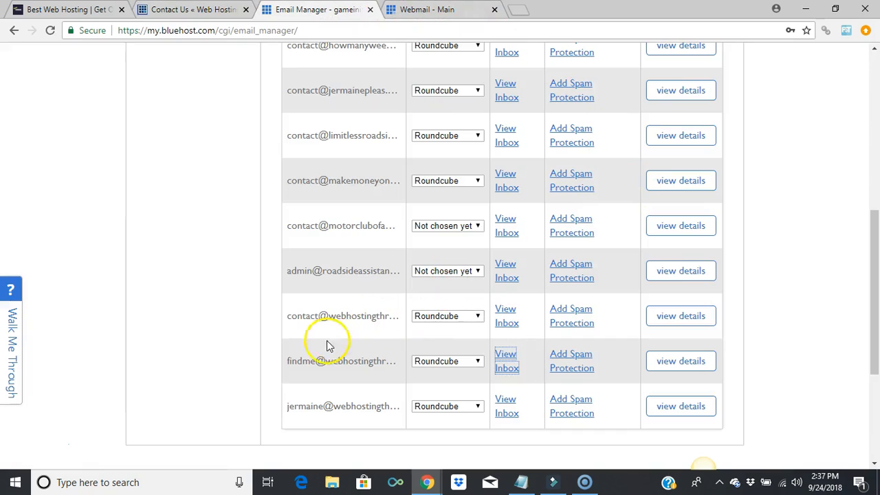
Open View Inbox for the findme account and log in with the mailbox password
{"action": "left_click", "coordinate": [515, 372]}
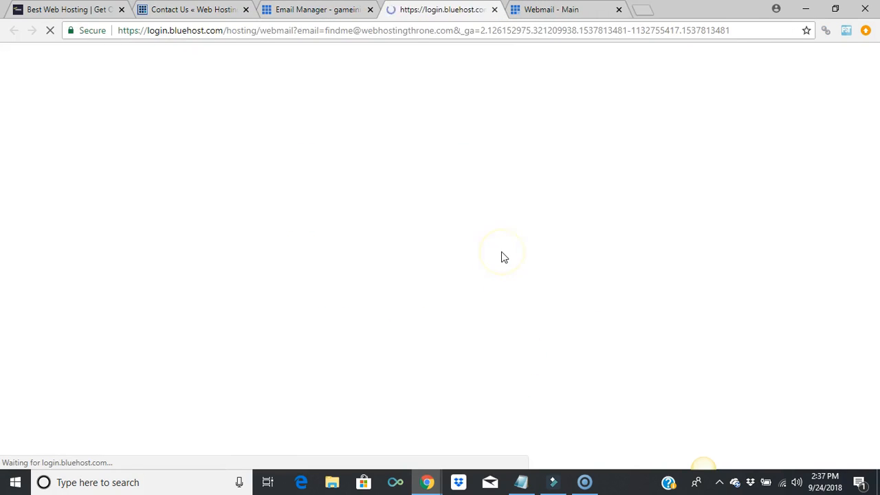
{"action": "left_click", "coordinate": [478, 336]}
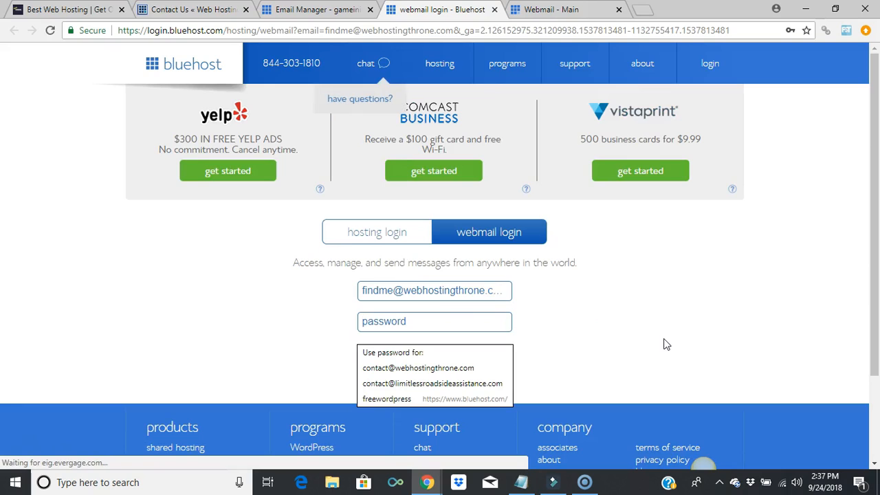
{"action": "type", "text": "••"}
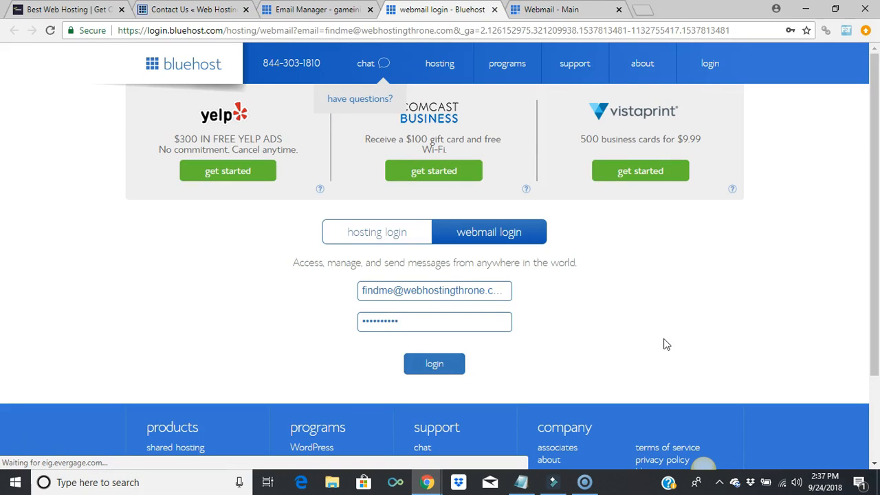
{"action": "left_click", "coordinate": [444, 362]}
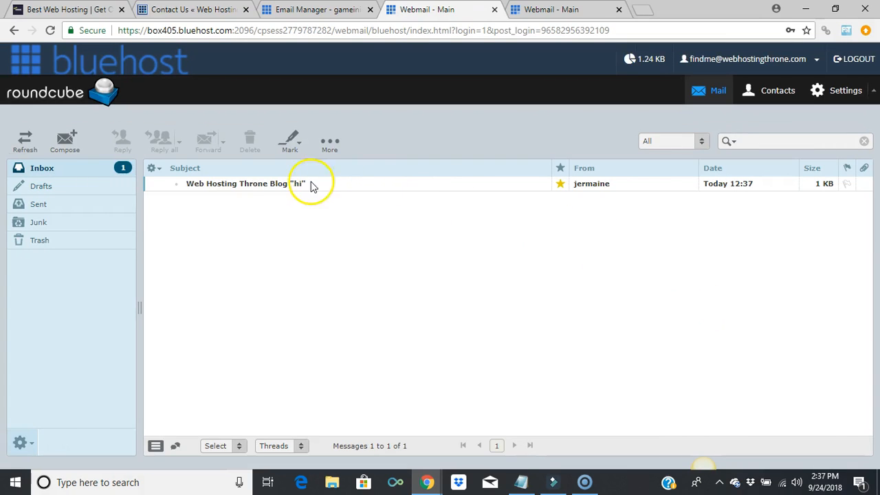
Read the Web Hosting Throne Blog 'hi' message, log out, and close the Webmail Login tab
{"action": "left_click", "coordinate": [235, 184]}
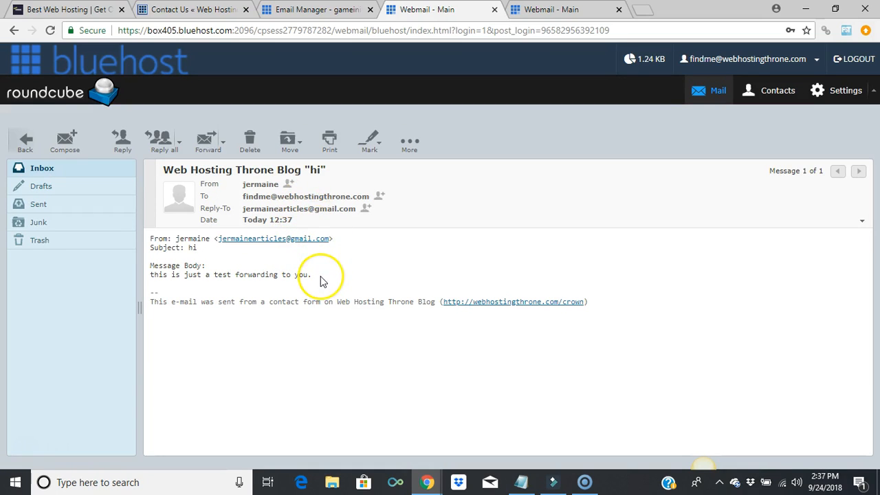
{"action": "left_click", "coordinate": [850, 60]}
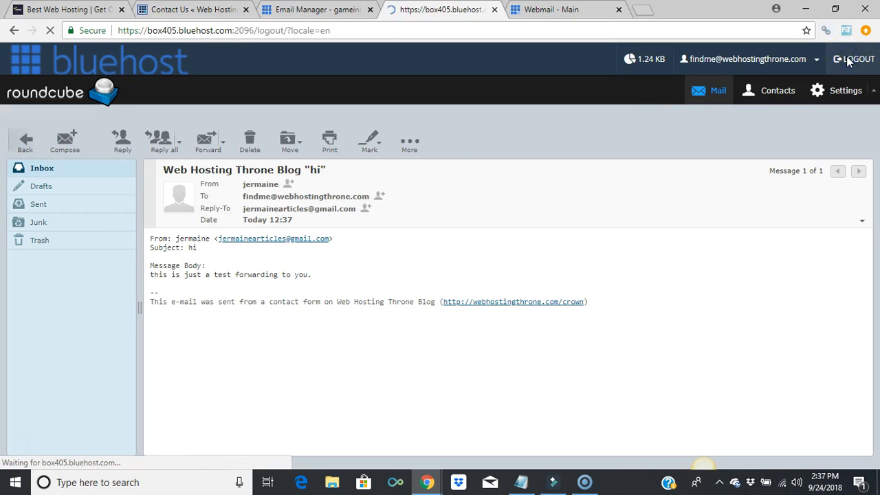
{"action": "left_click", "coordinate": [495, 10]}
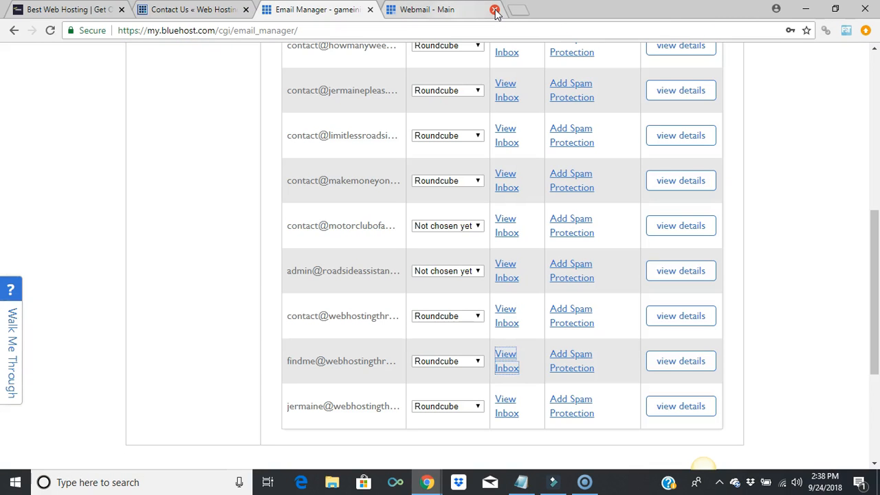